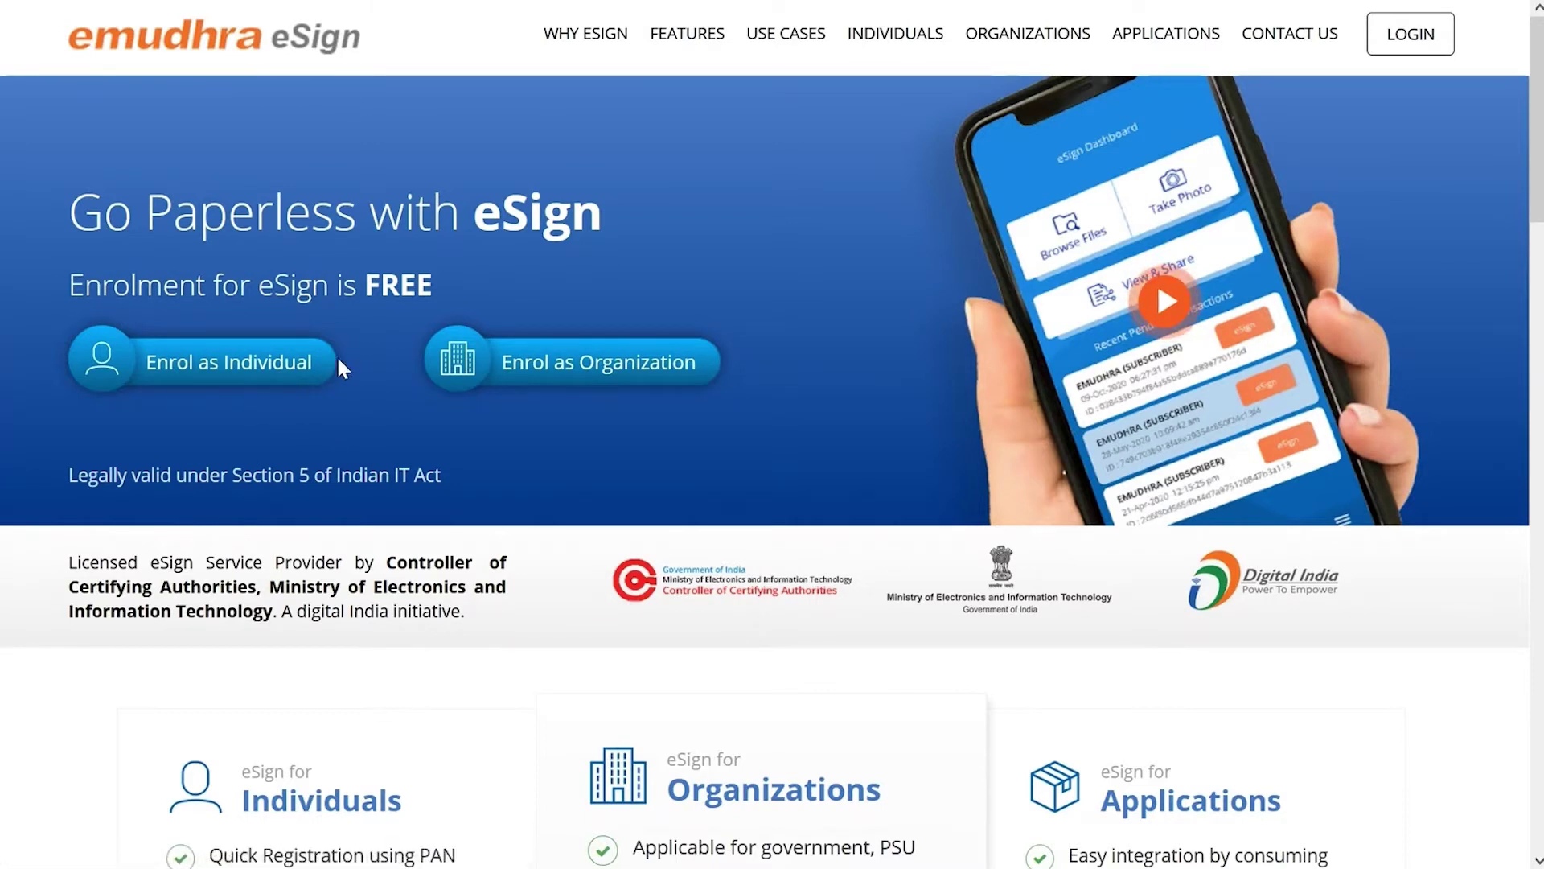
# - Start enrolling as an individual from the eMudhra eSign homepage
pyautogui.click(269, 384)
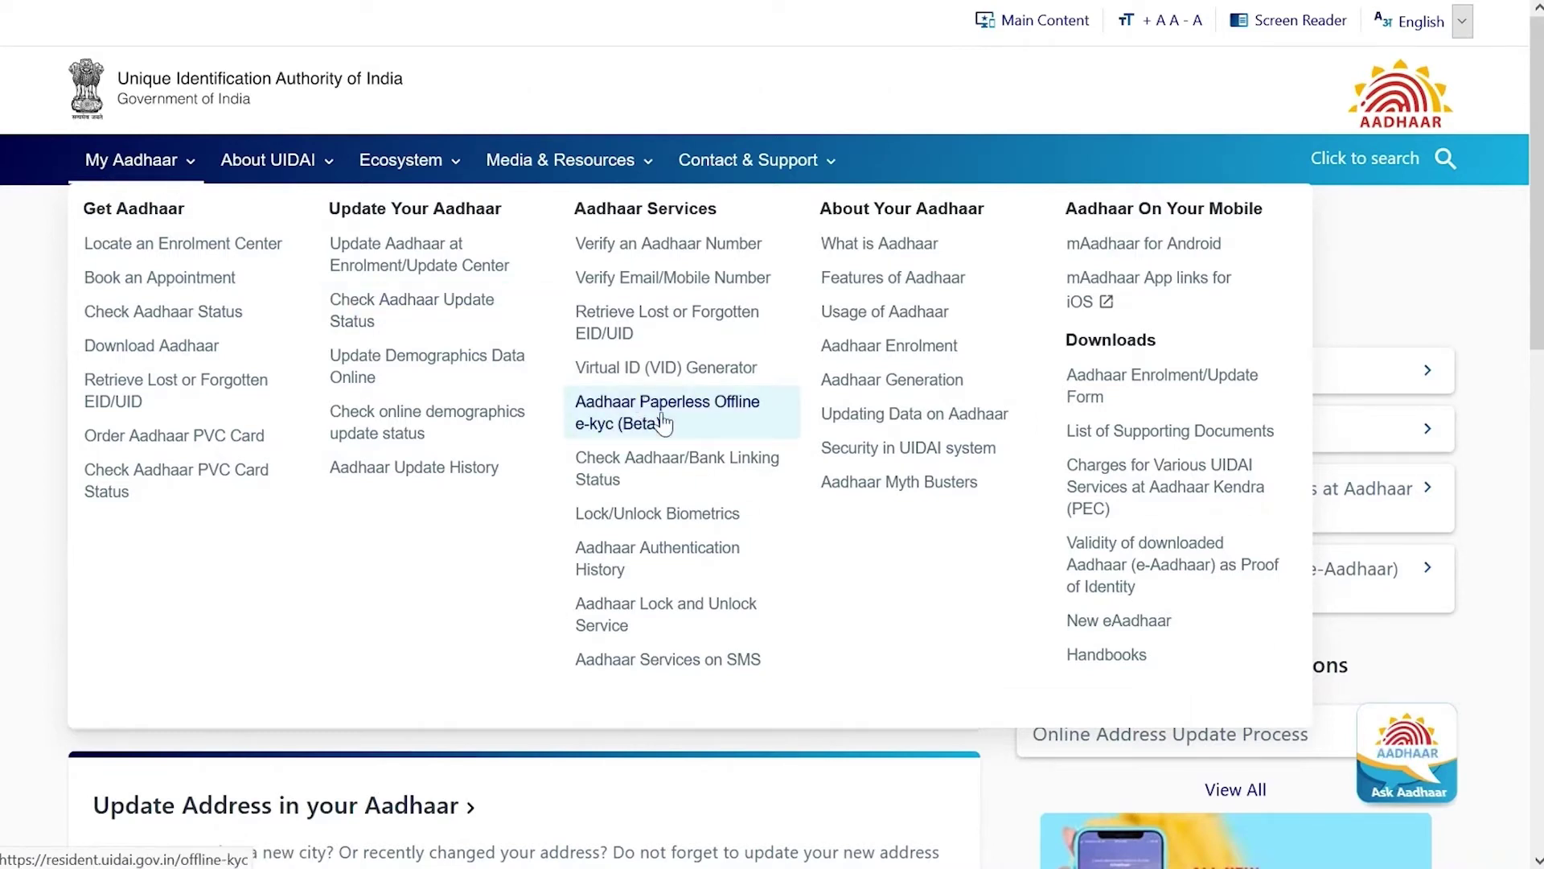
# - Go to Aadhaar Paperless Offline e-KYC (Beta) under My Aadhaar's Aadhaar Services
pyautogui.click(643, 434)
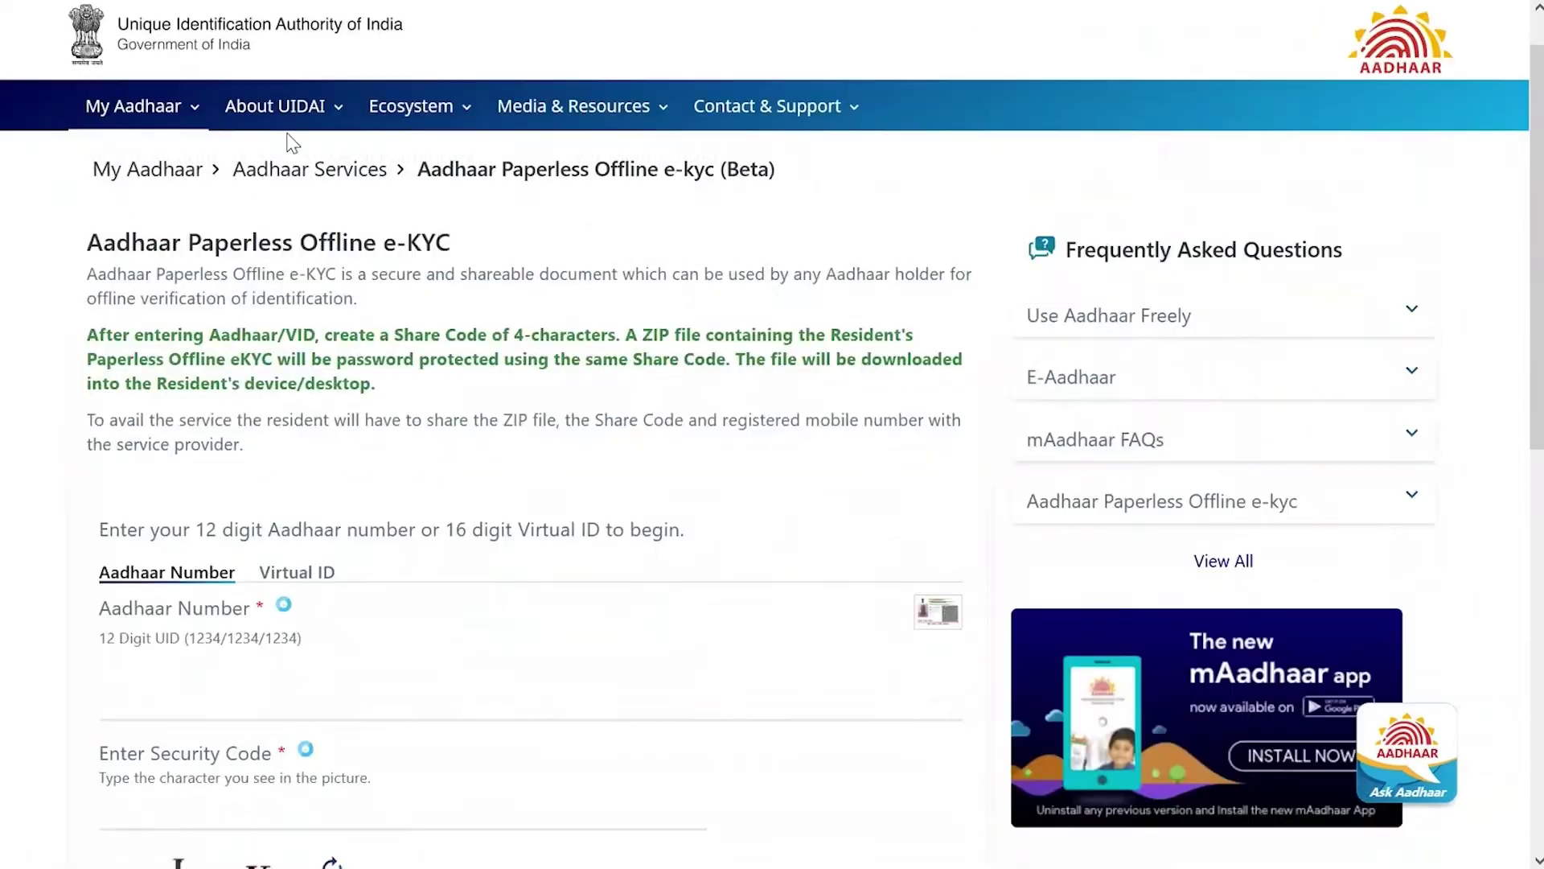
pyautogui.moveTo(133, 136)
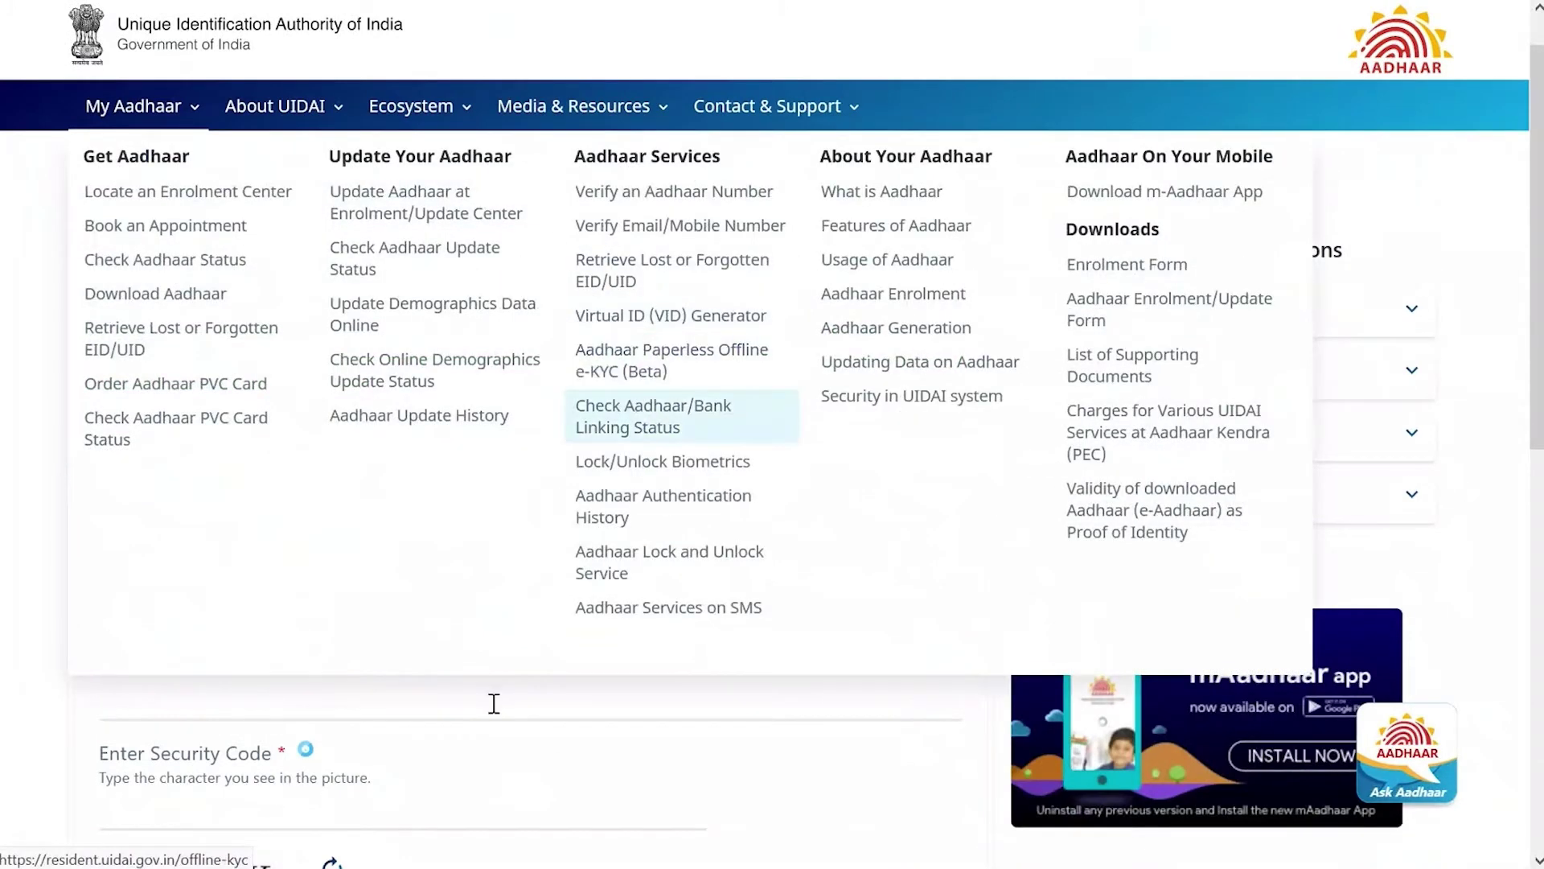
pyautogui.scroll(-1, 224, 693)
# - Enter the Aadhaar number and the captcha security code to request an OTP
pyautogui.click(168, 609)
pyautogui.write('111XX')
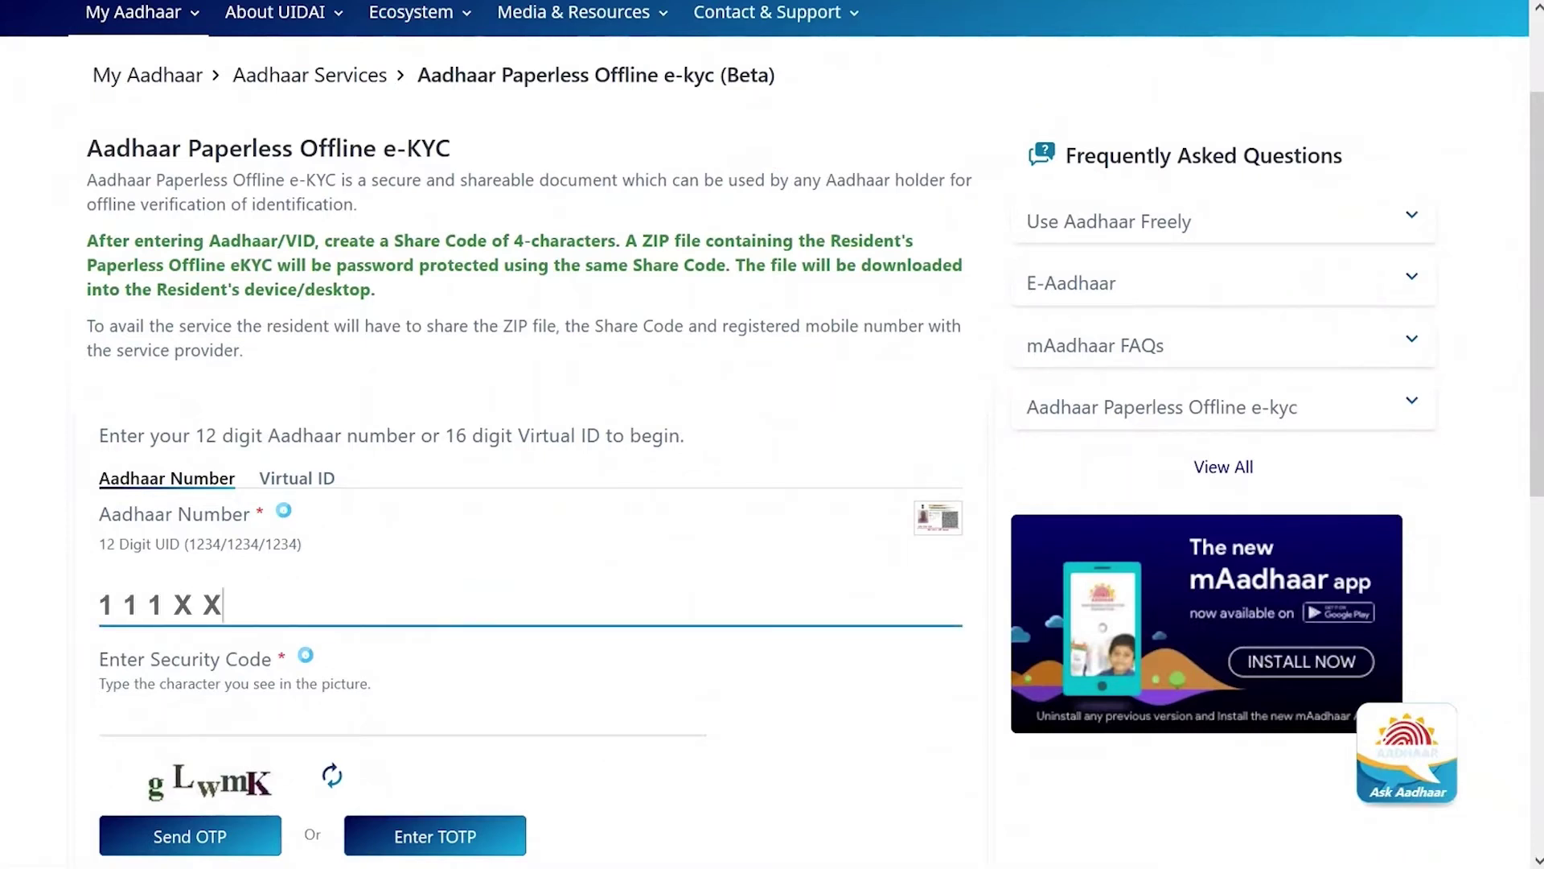
pyautogui.write('XXXX111')
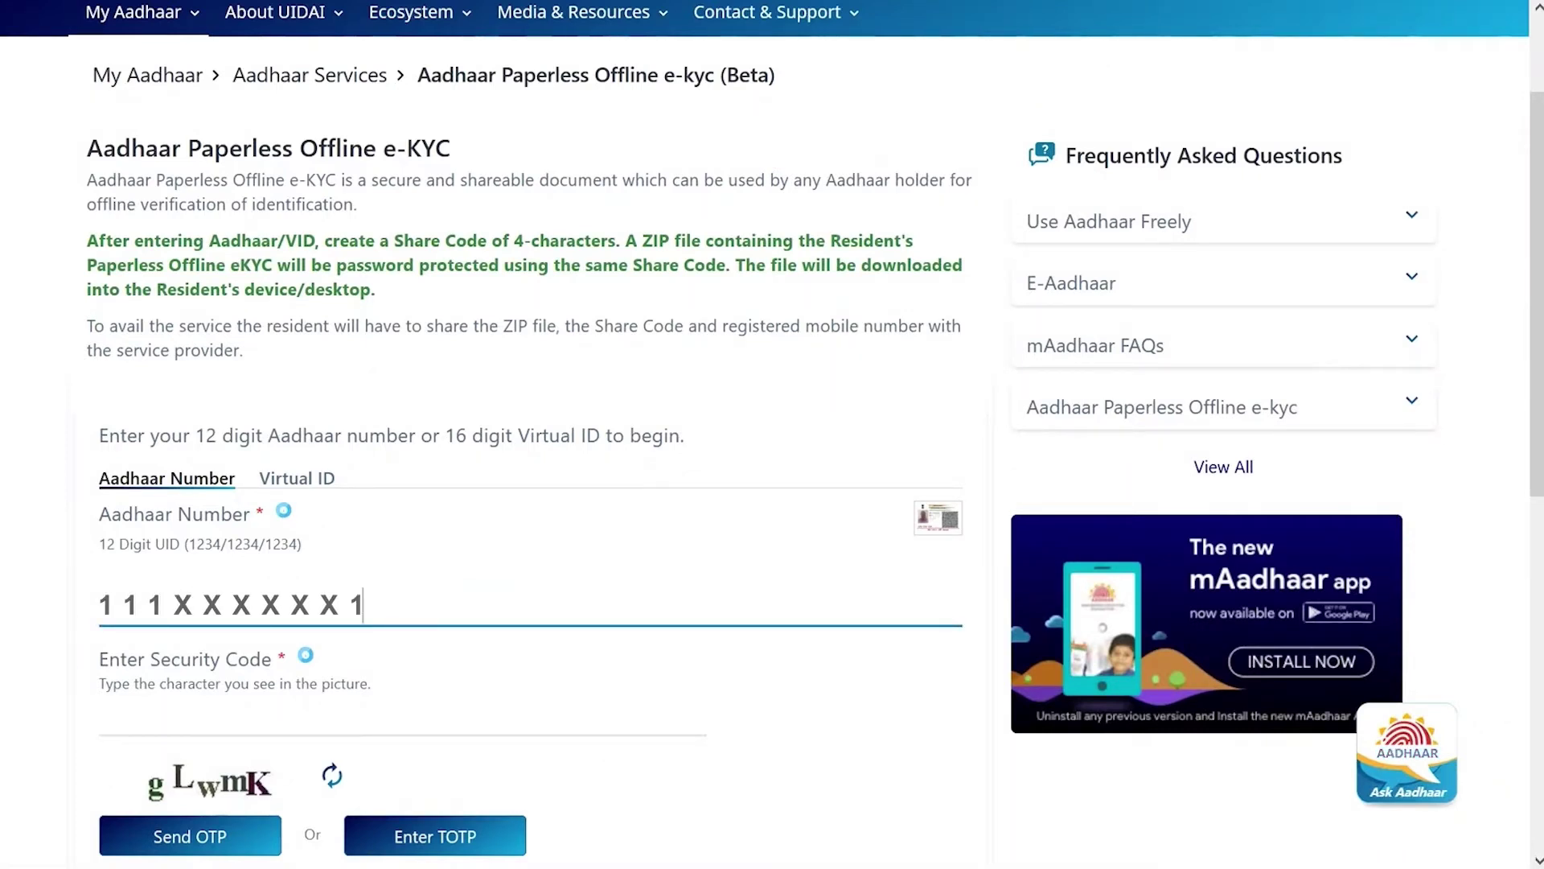
pyautogui.press('Tab')
pyautogui.scroll(-3, 530, 482)
pyautogui.write('gLwmK')
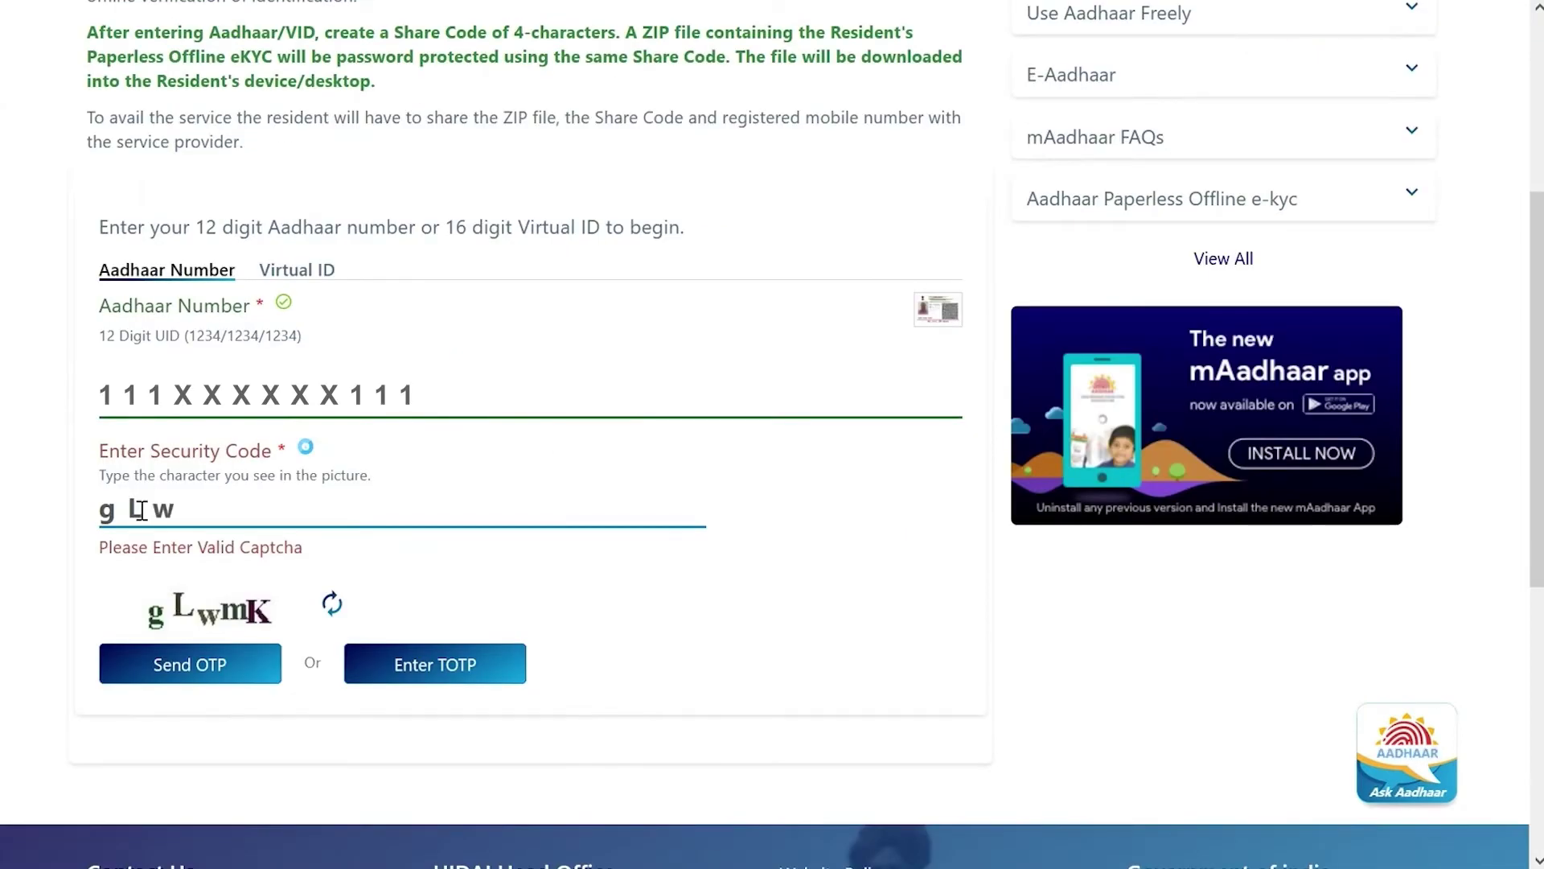
pyautogui.press('Return')
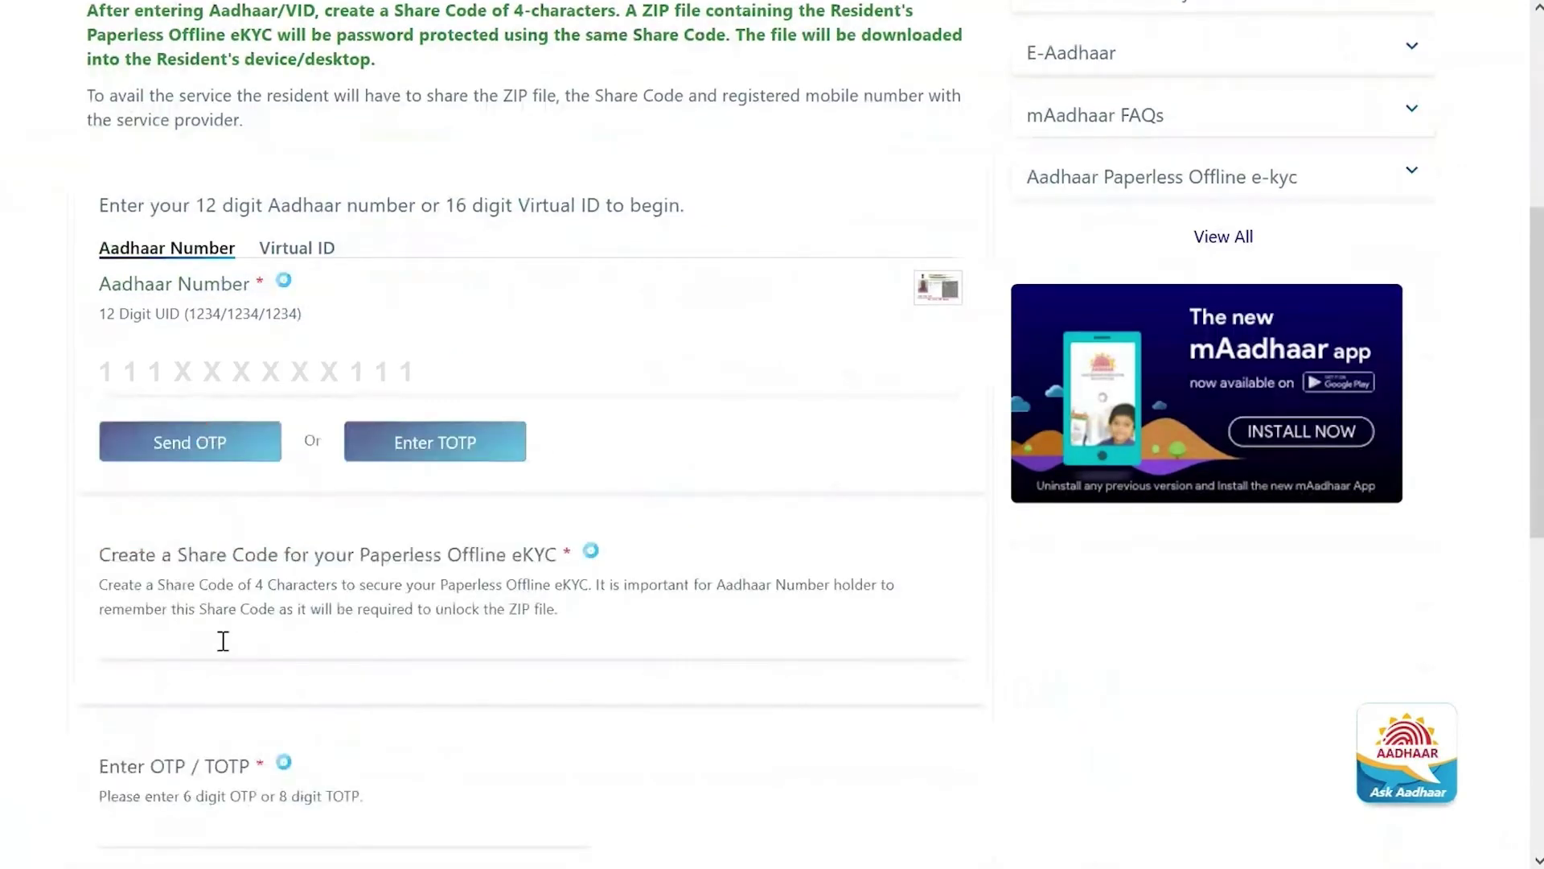
# - Set a ZIP share code, enter the received OTP, and download the offline e-KYC ZIP
pyautogui.scroll(-2, 185, 580)
pyautogui.click(140, 507)
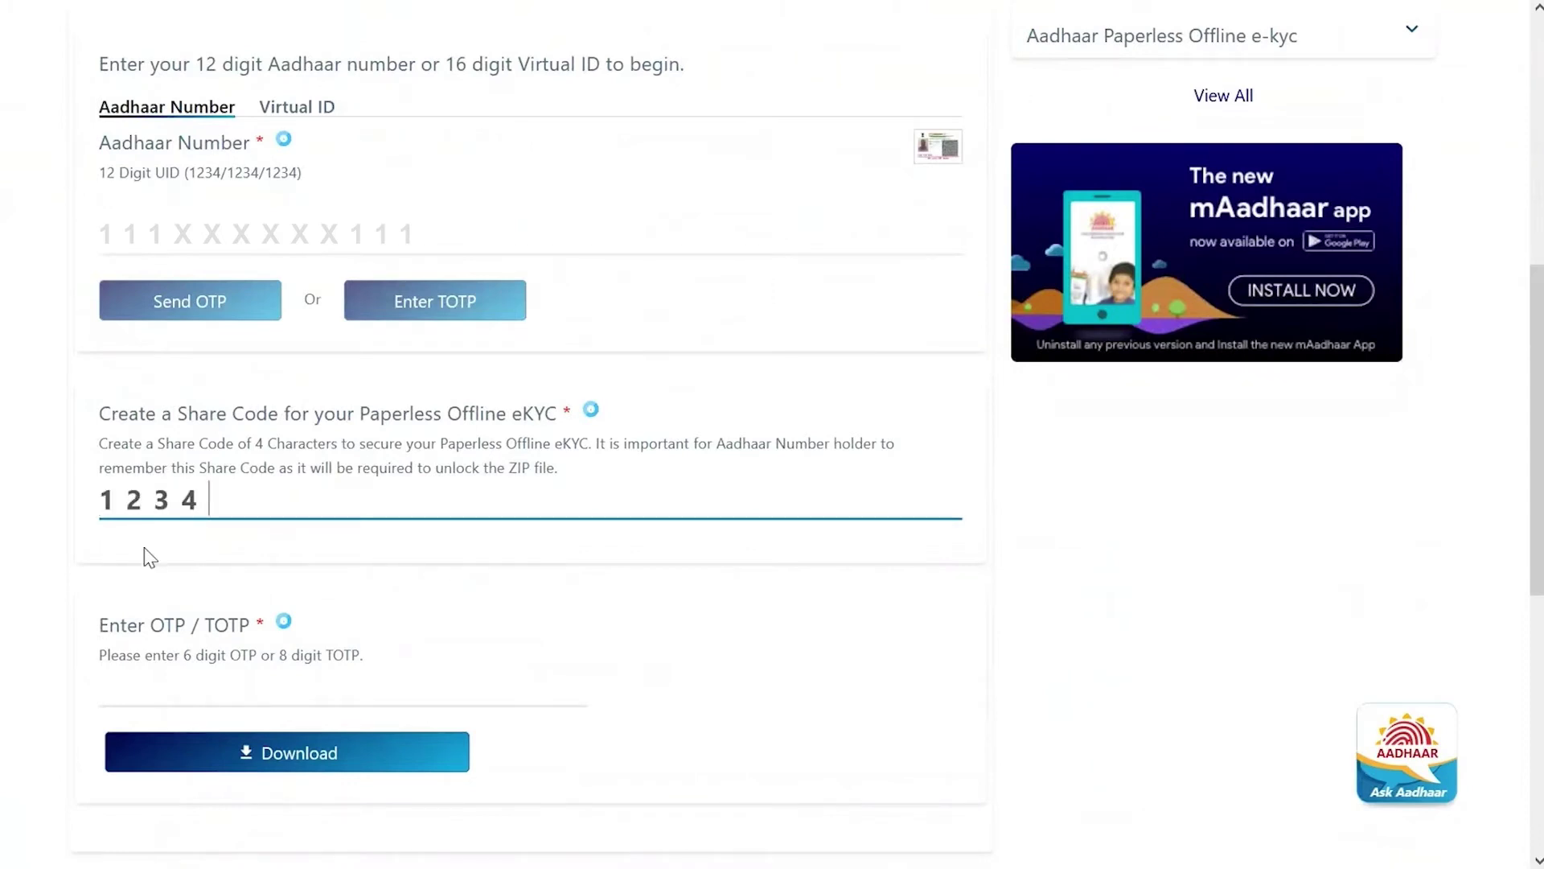
pyautogui.click(159, 689)
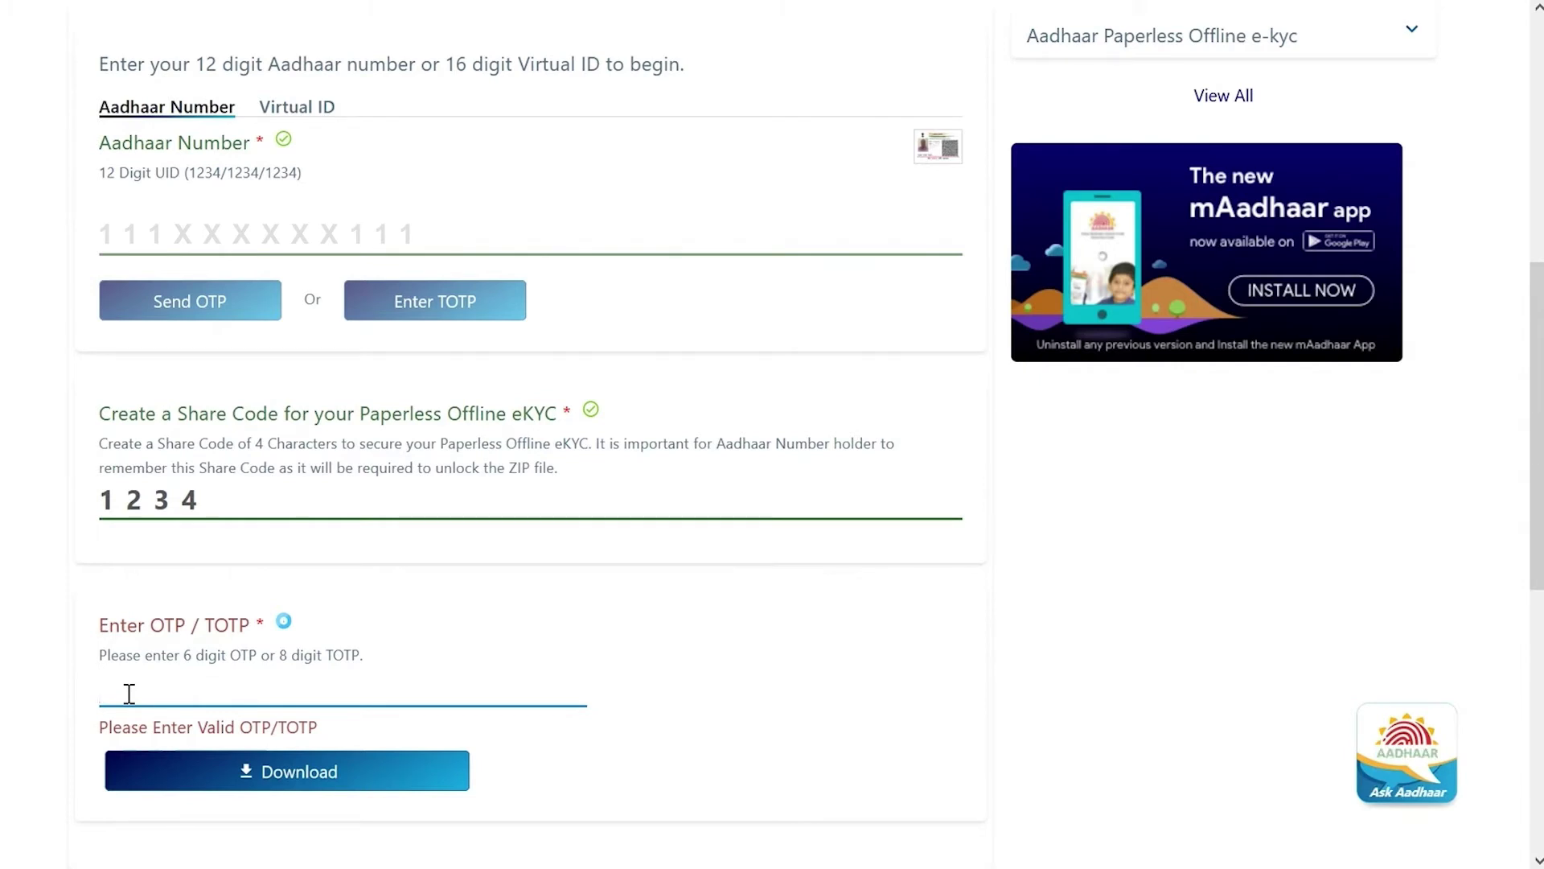
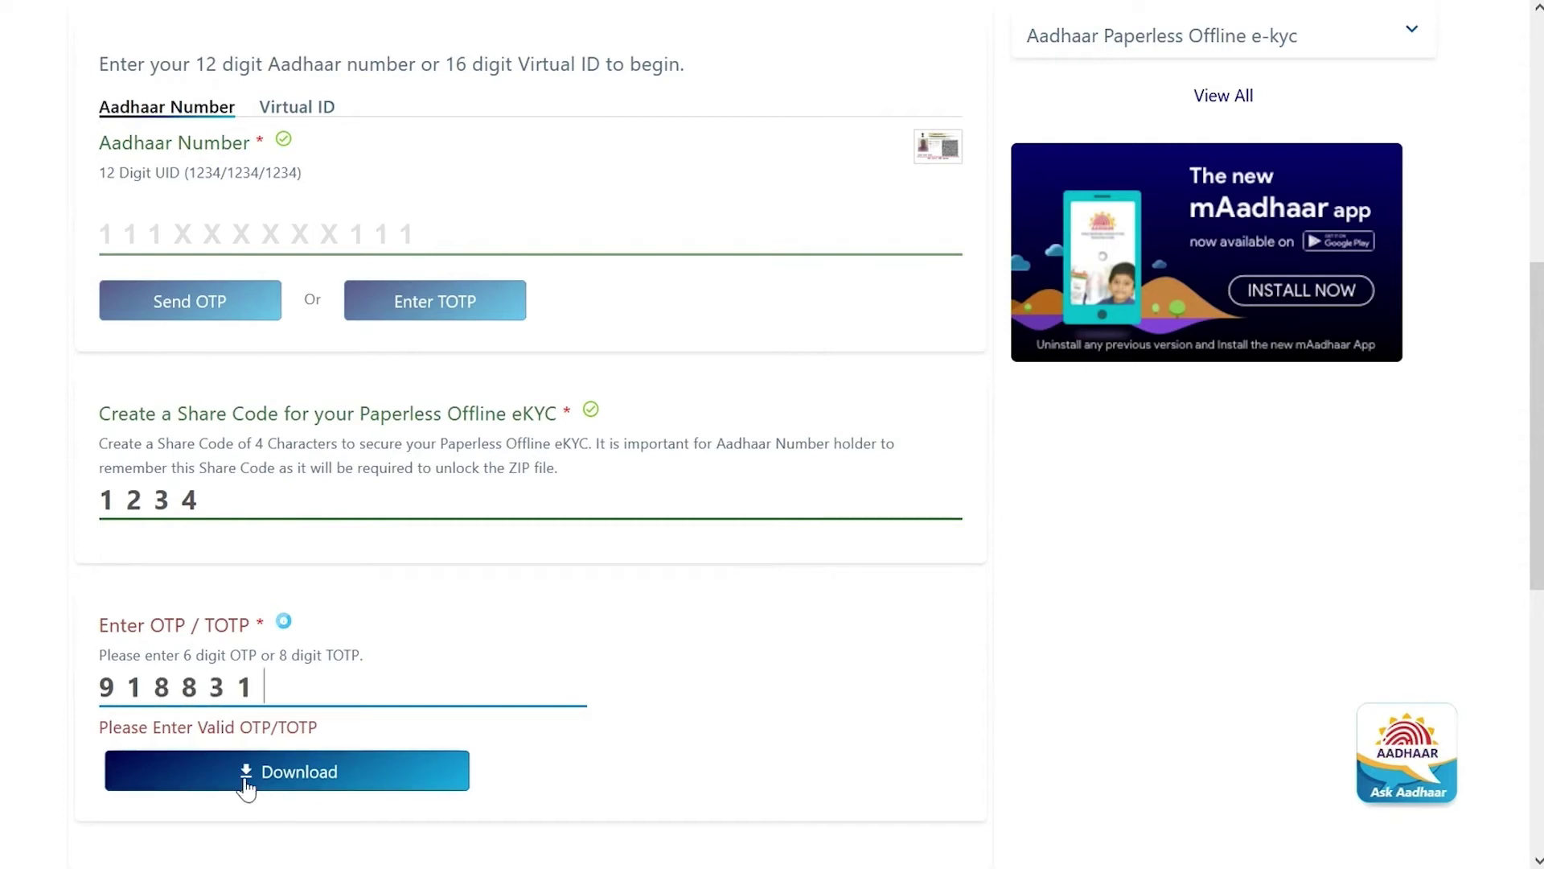
pyautogui.click(307, 785)
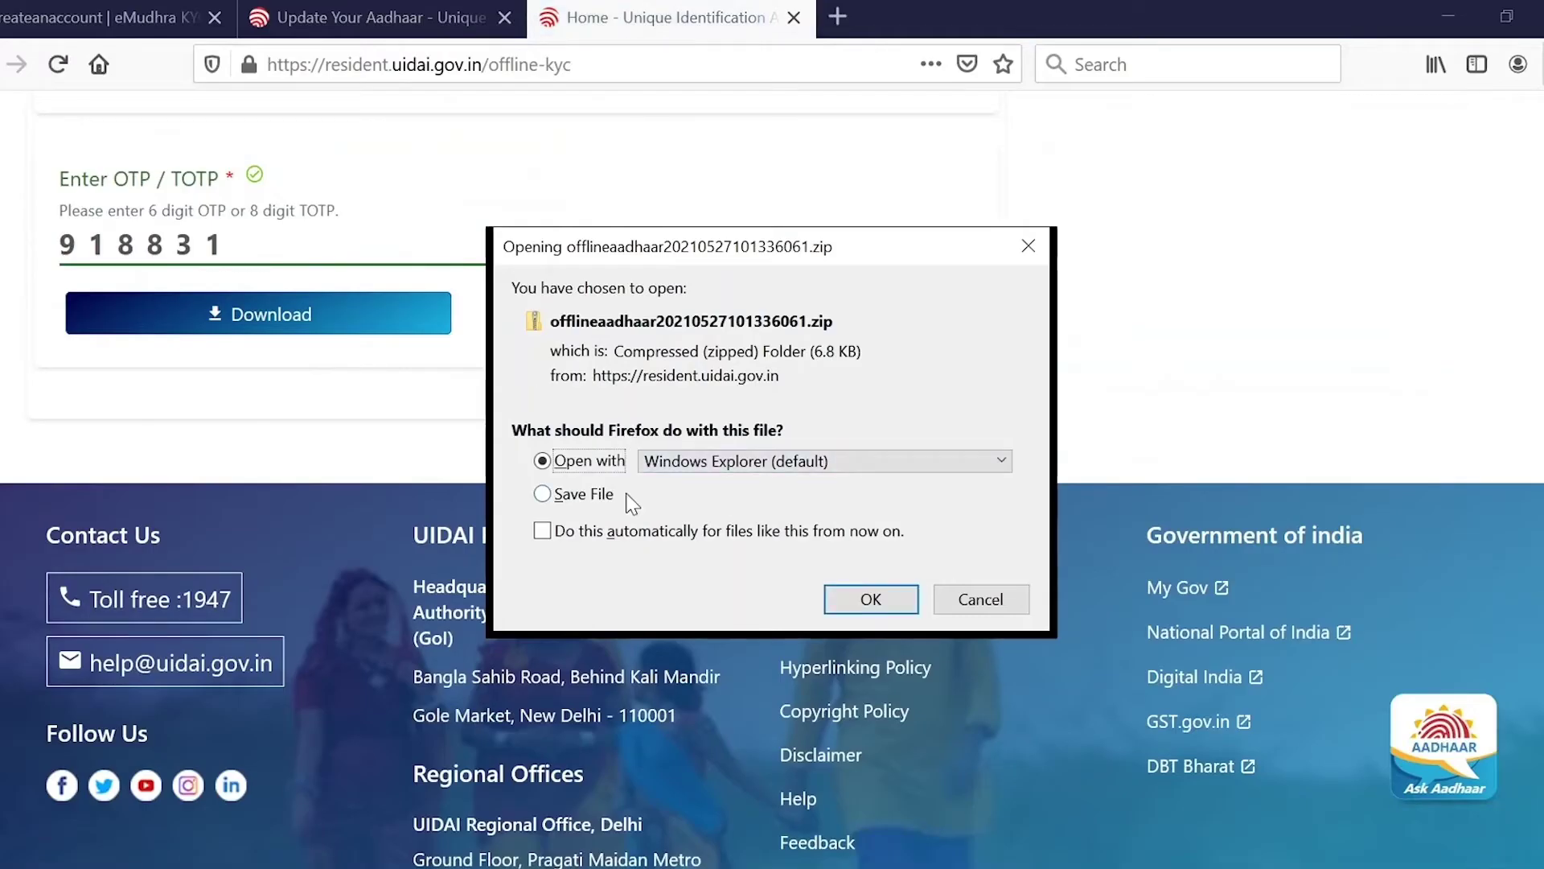
pyautogui.click(861, 599)
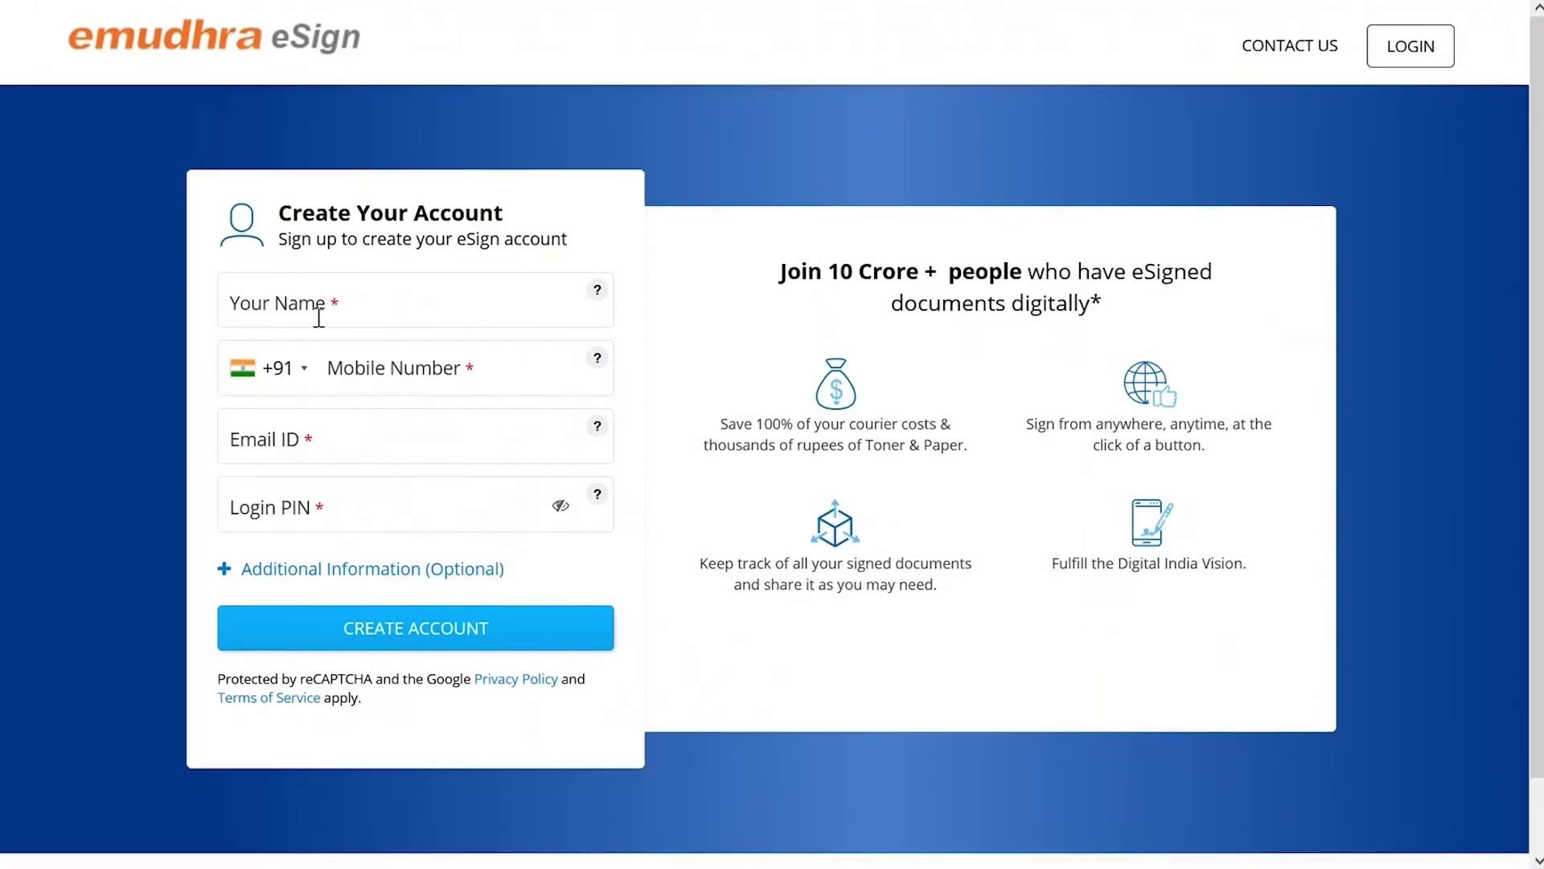
# - Fill in the applicant's name, mobile number, e-mail and a login PIN, then create the account
pyautogui.click(309, 309)
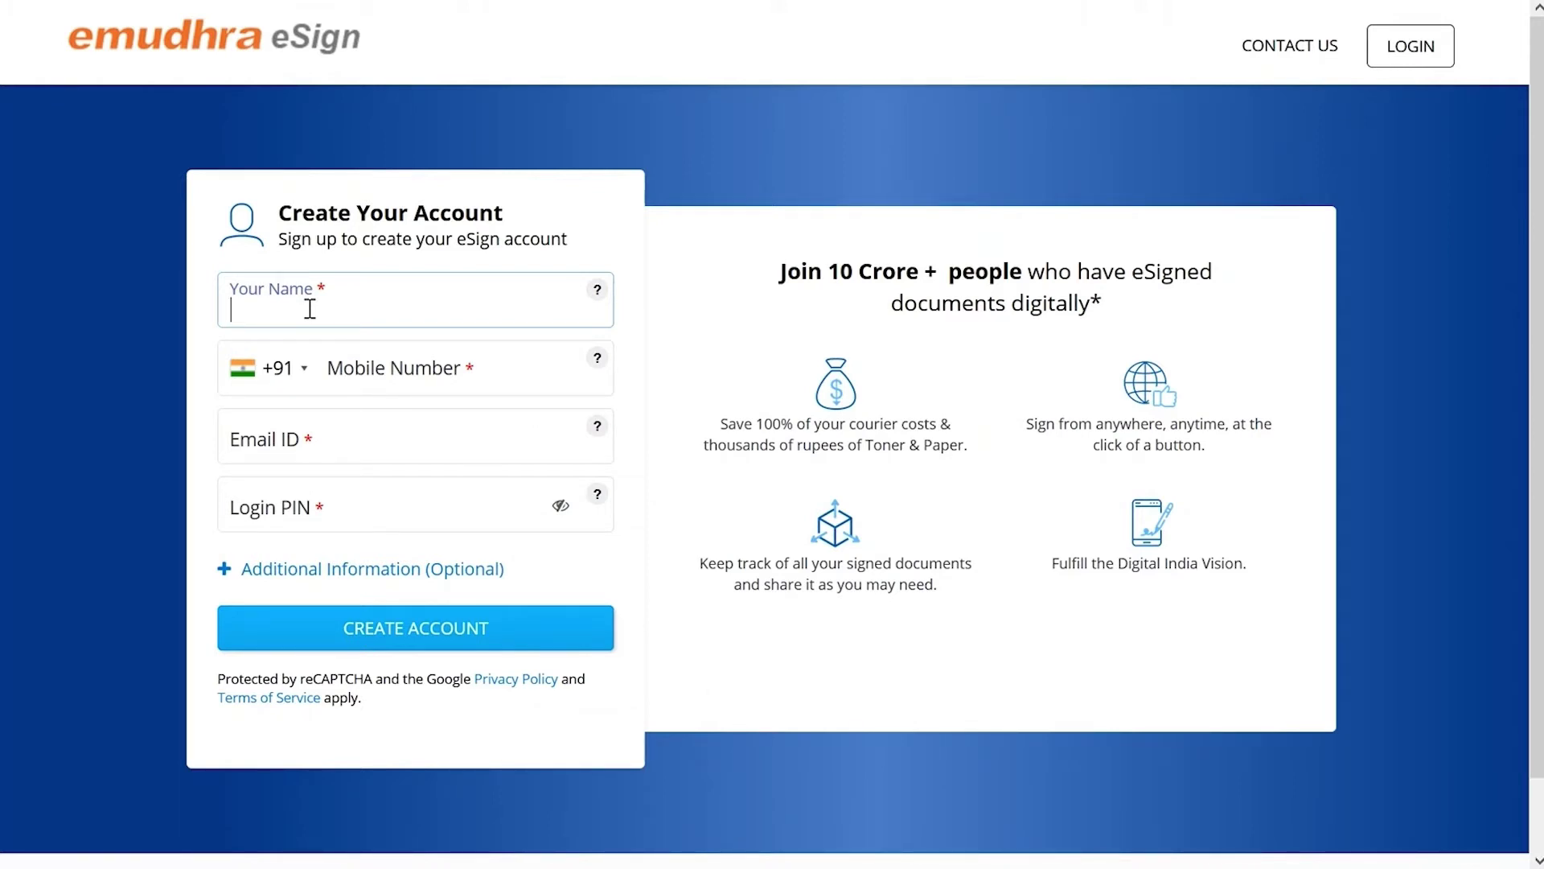
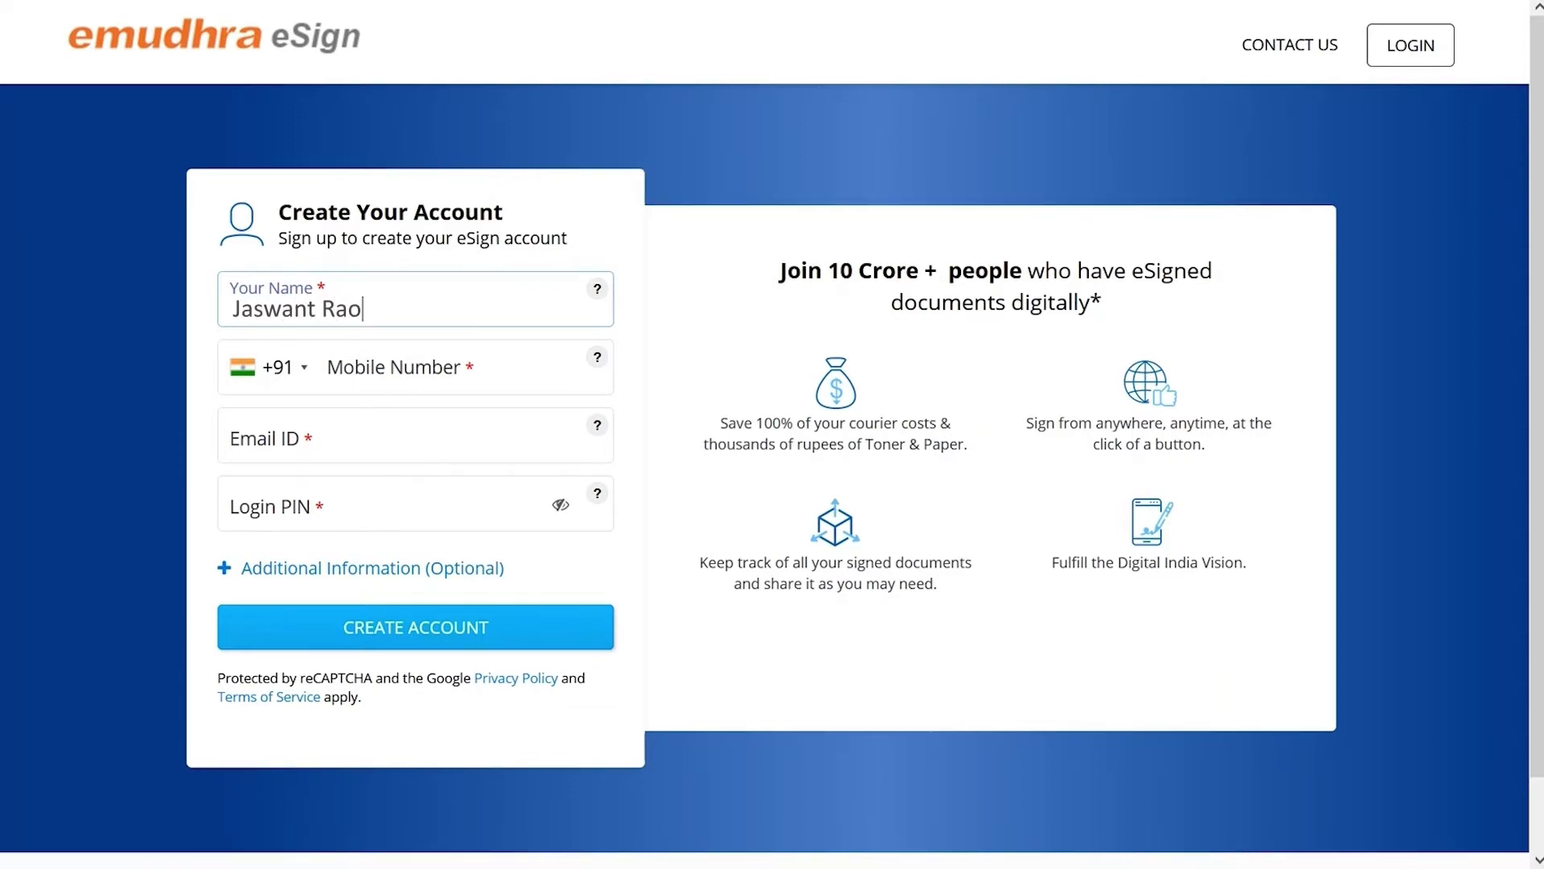
pyautogui.press('Tab')
pyautogui.write('9999999999')
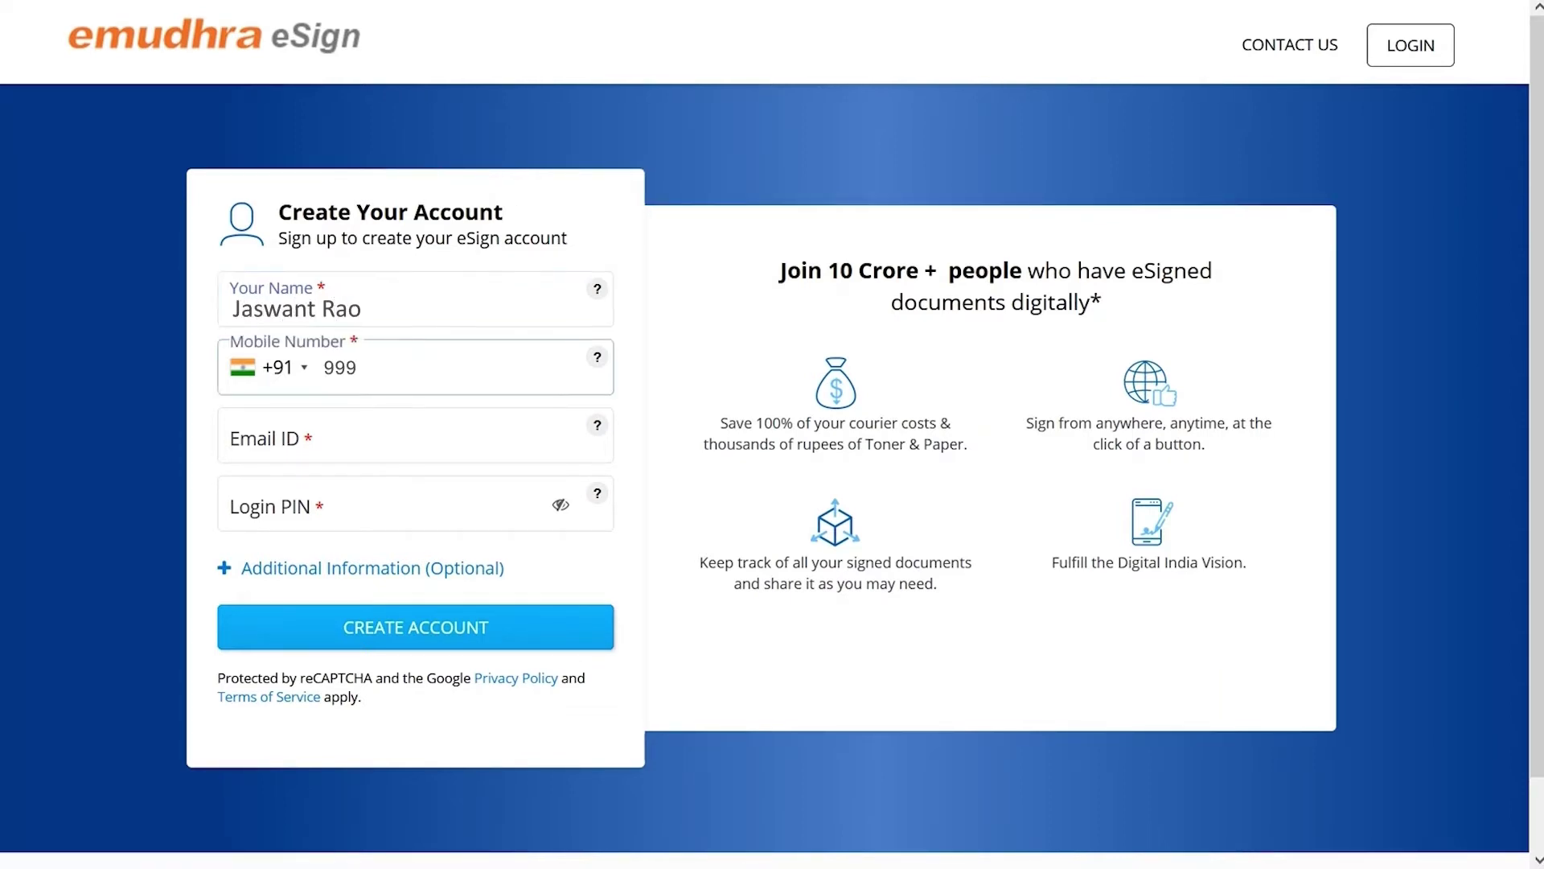
pyautogui.press('Tab')
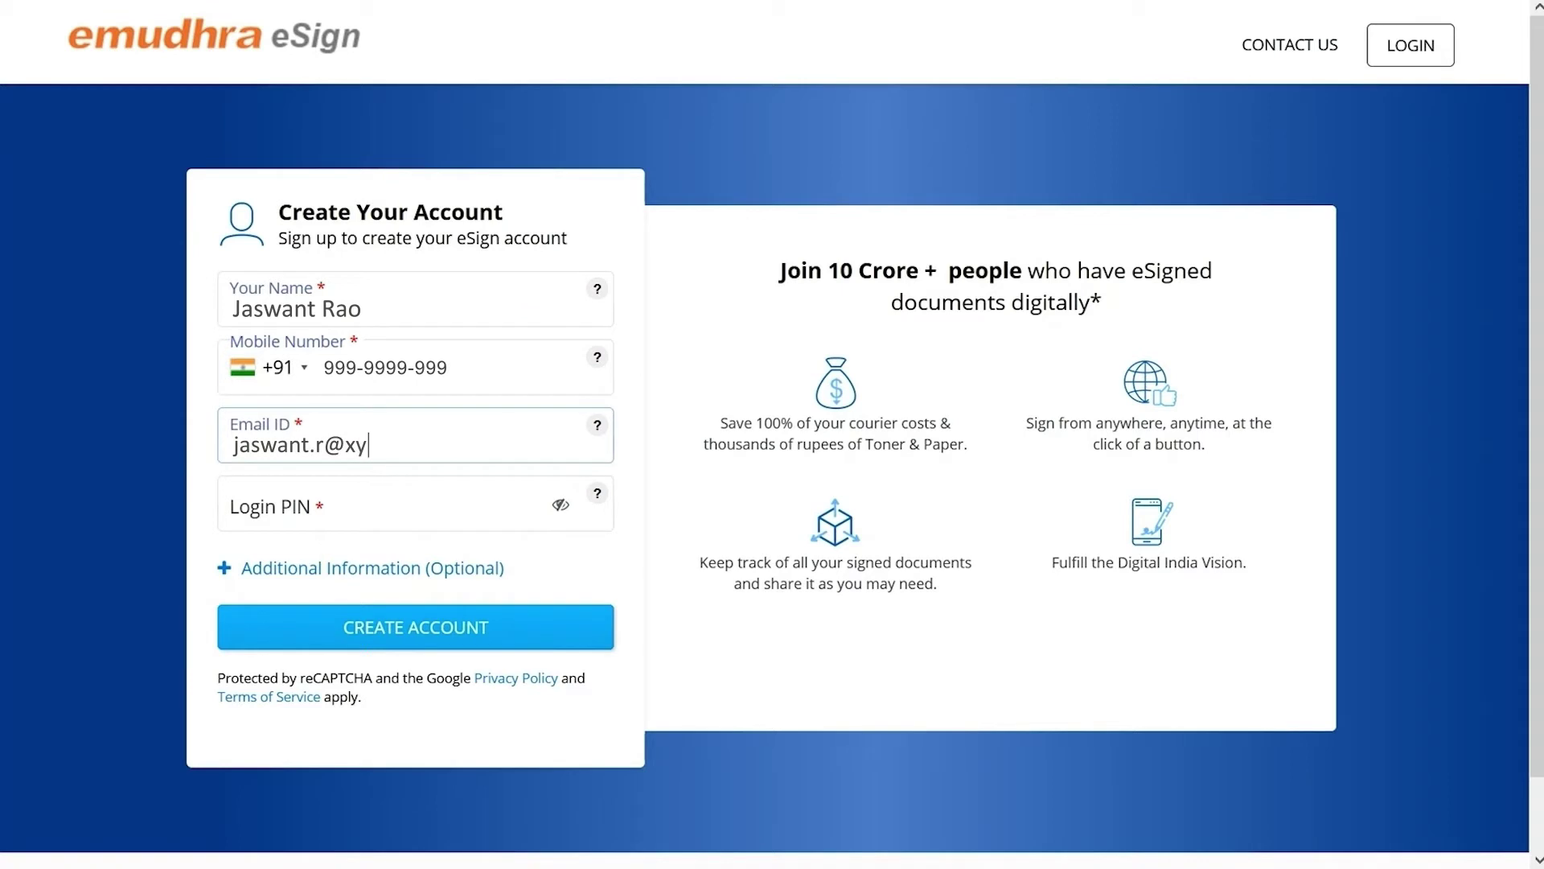
pyautogui.click(243, 514)
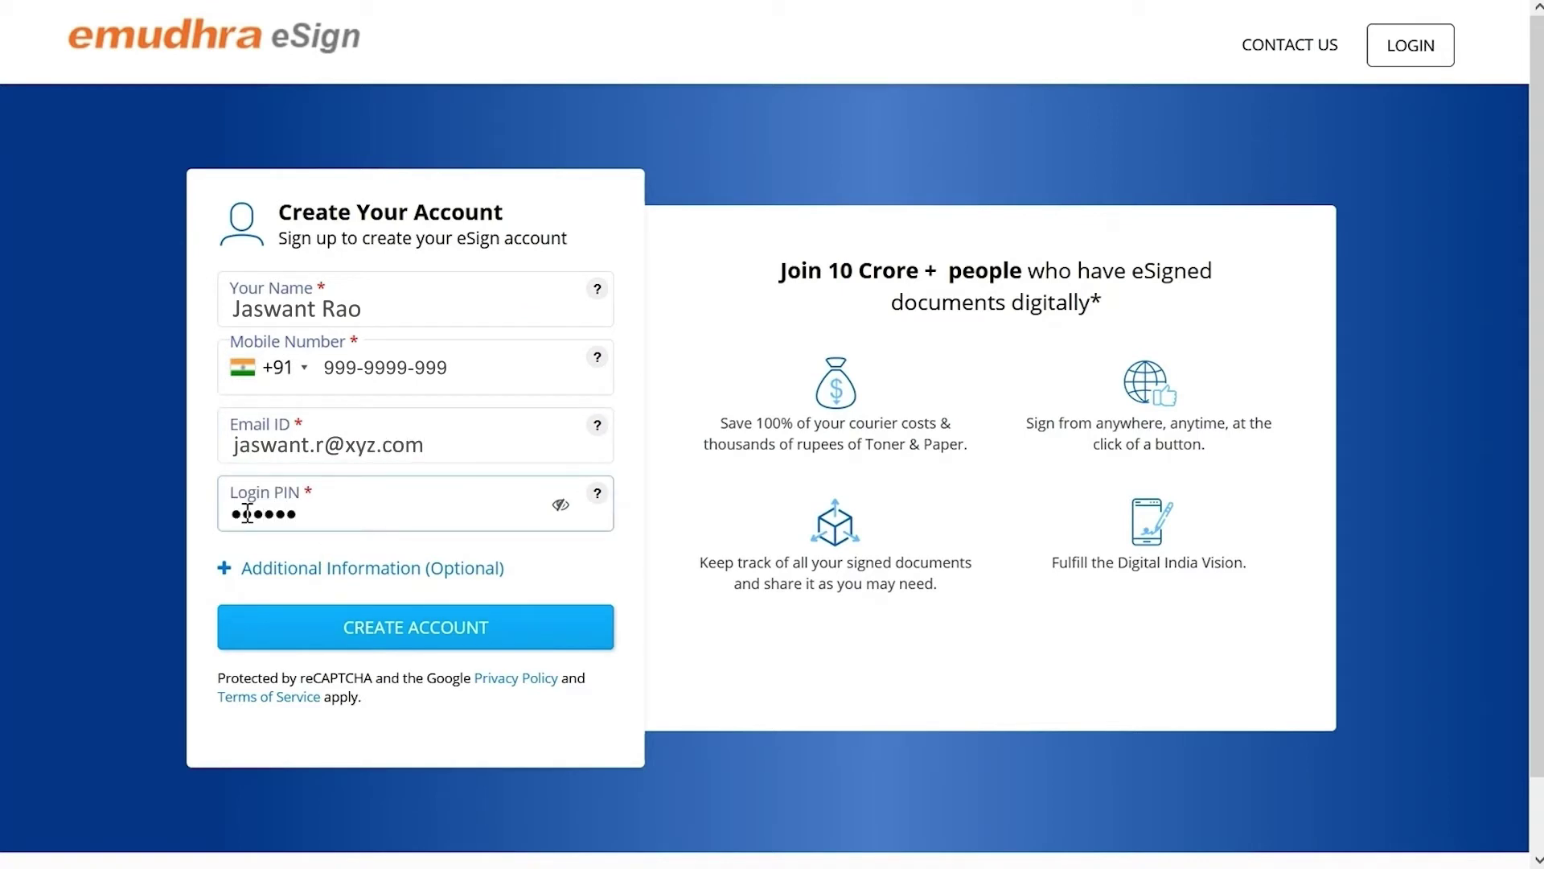
pyautogui.click(417, 642)
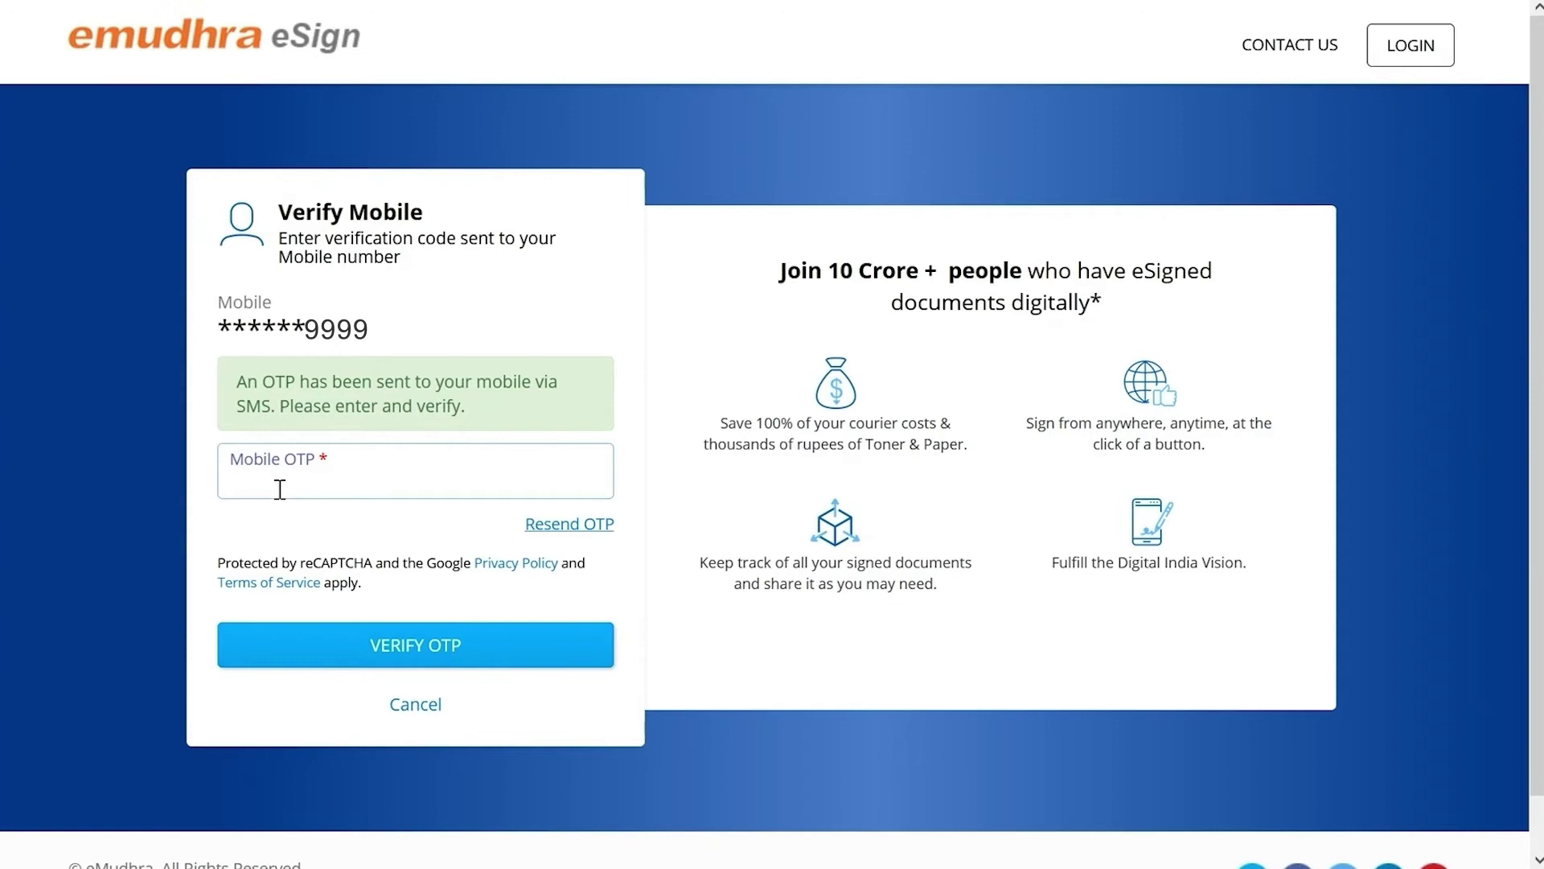
# - Verify the mobile number with the SMS verification code
pyautogui.click(280, 489)
pyautogui.click(416, 661)
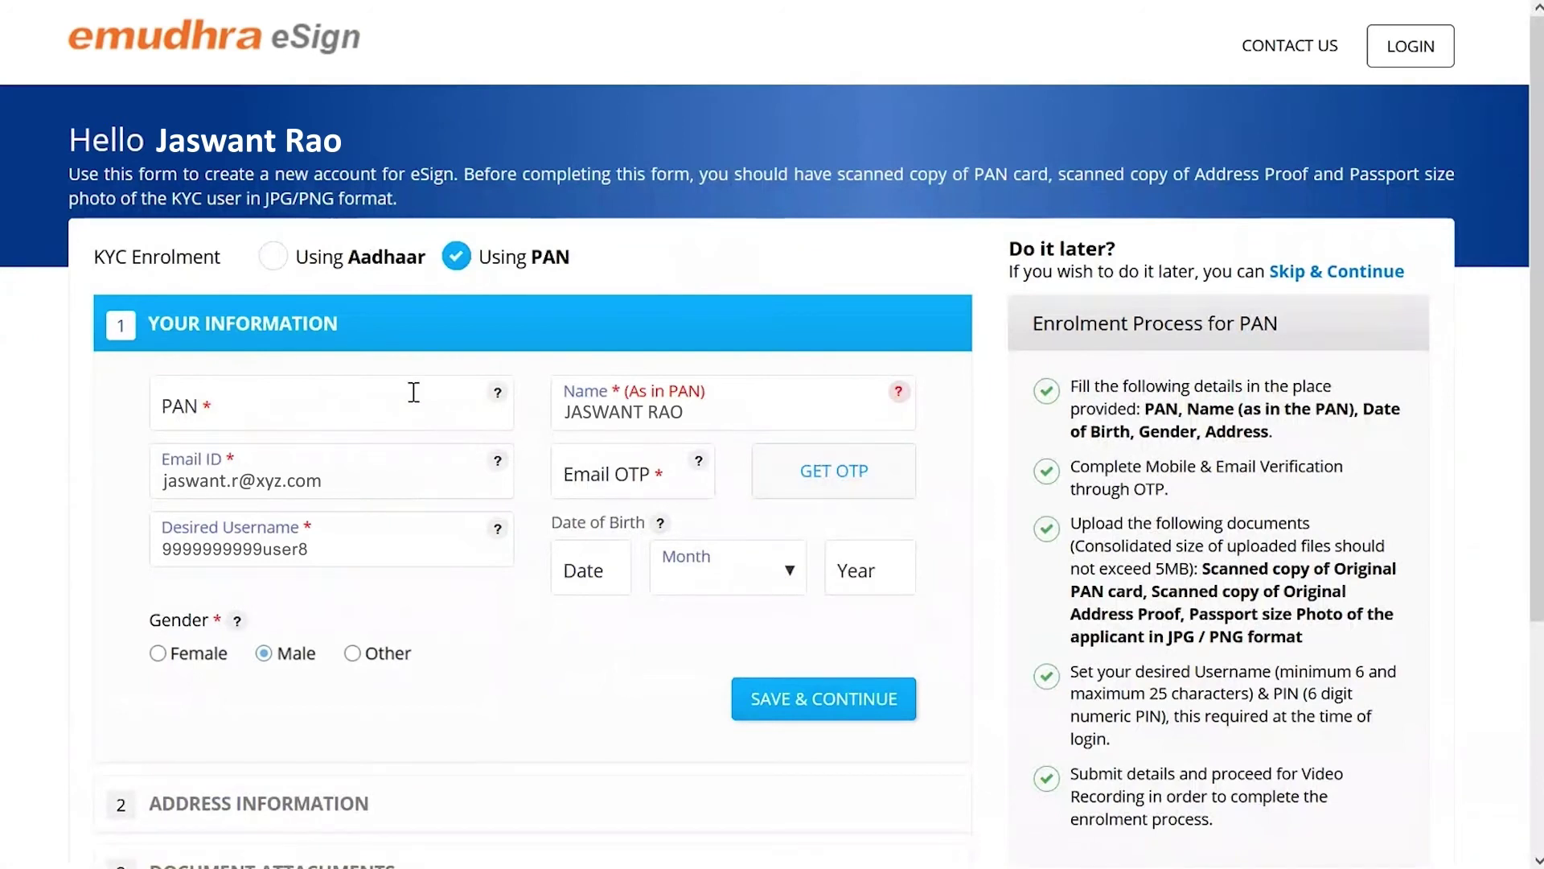
# - Choose Aadhaar for KYC and upload the offline Aadhaar ZIP file
pyautogui.click(274, 258)
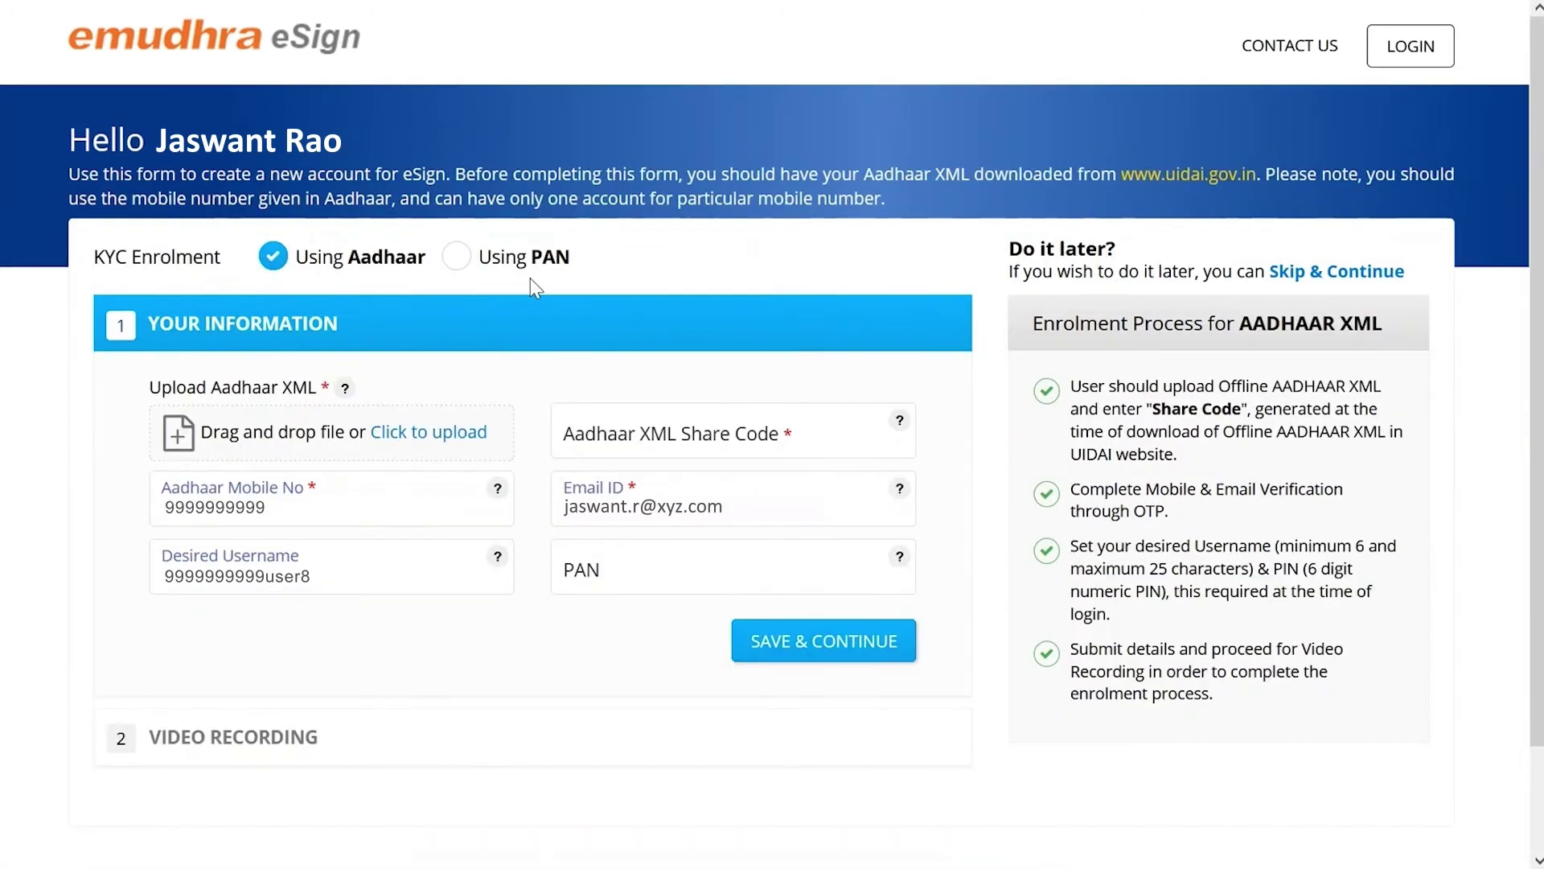
pyautogui.click(436, 444)
pyautogui.write('off')
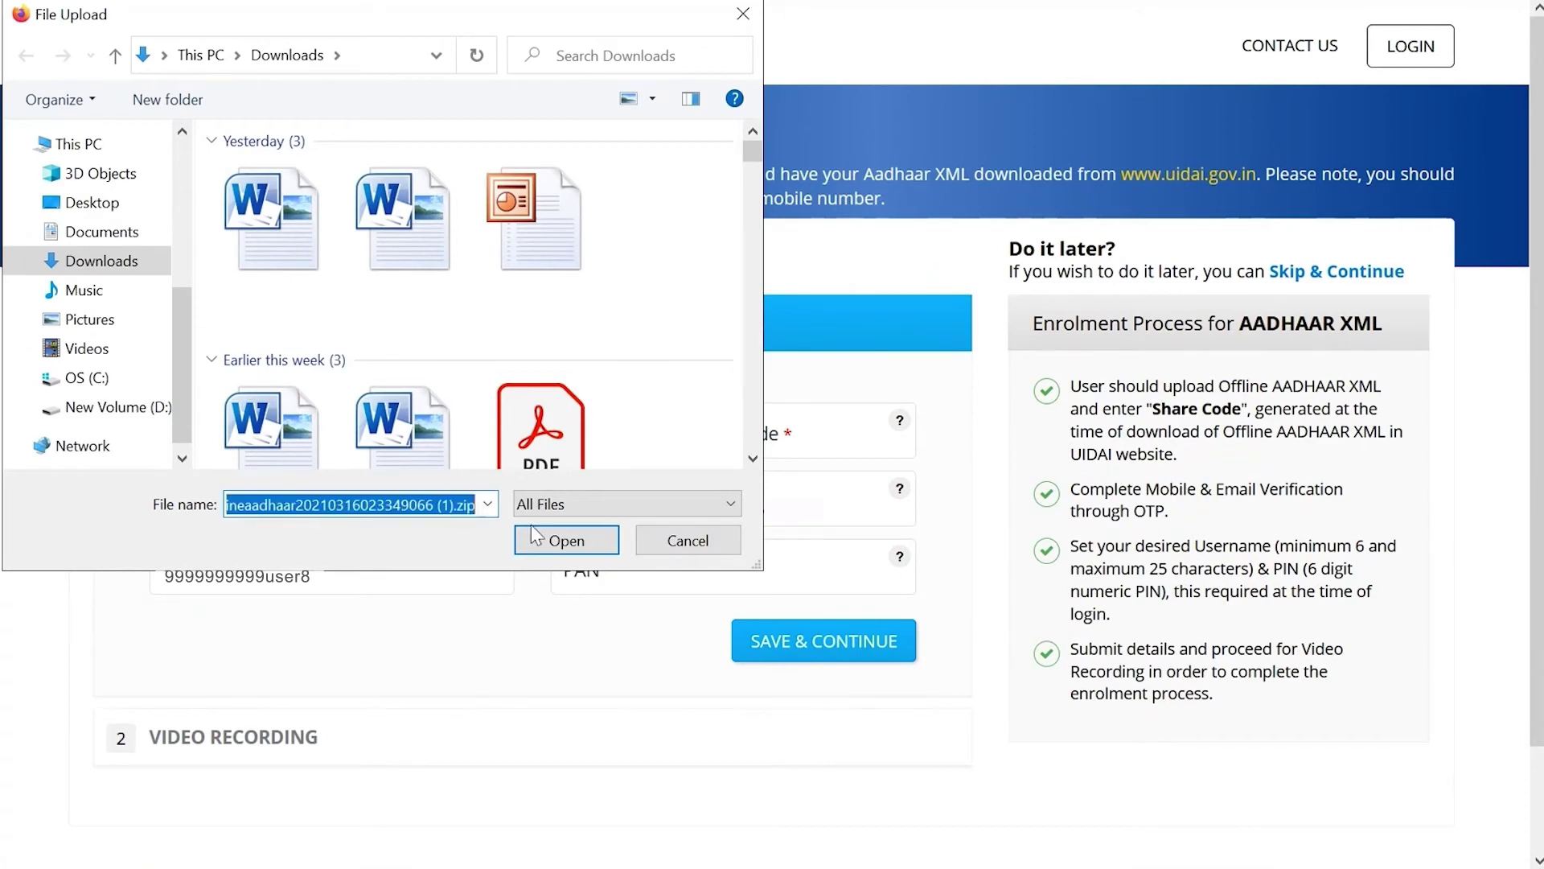
pyautogui.click(566, 540)
# - Enter the Aadhaar XML share code and the PAN, then save and continue
pyautogui.click(593, 437)
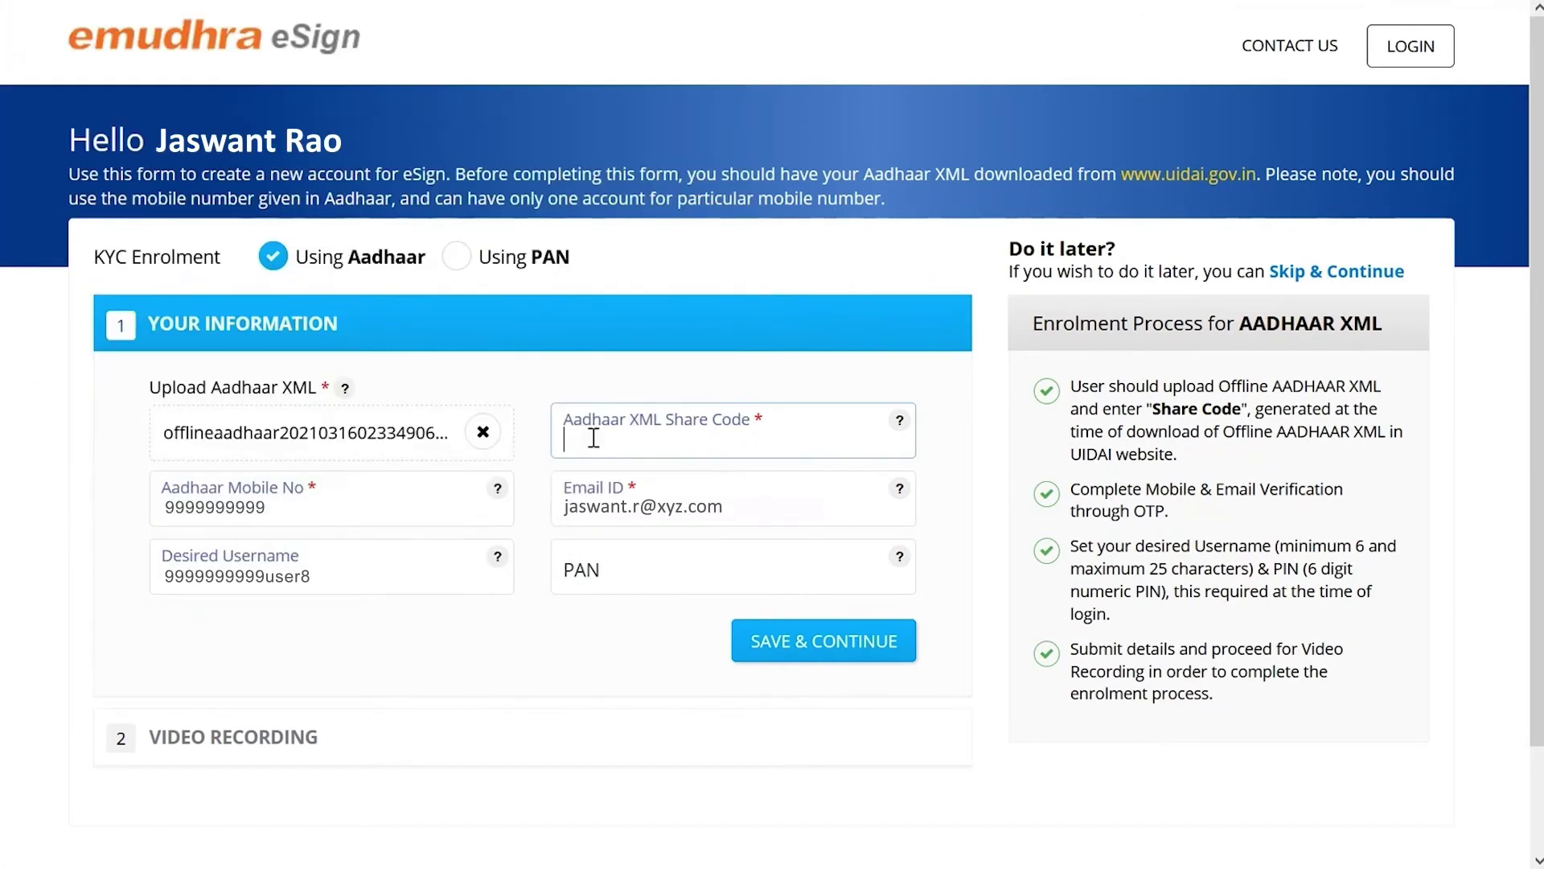
pyautogui.click(602, 555)
pyautogui.write('XXXPX1234X')
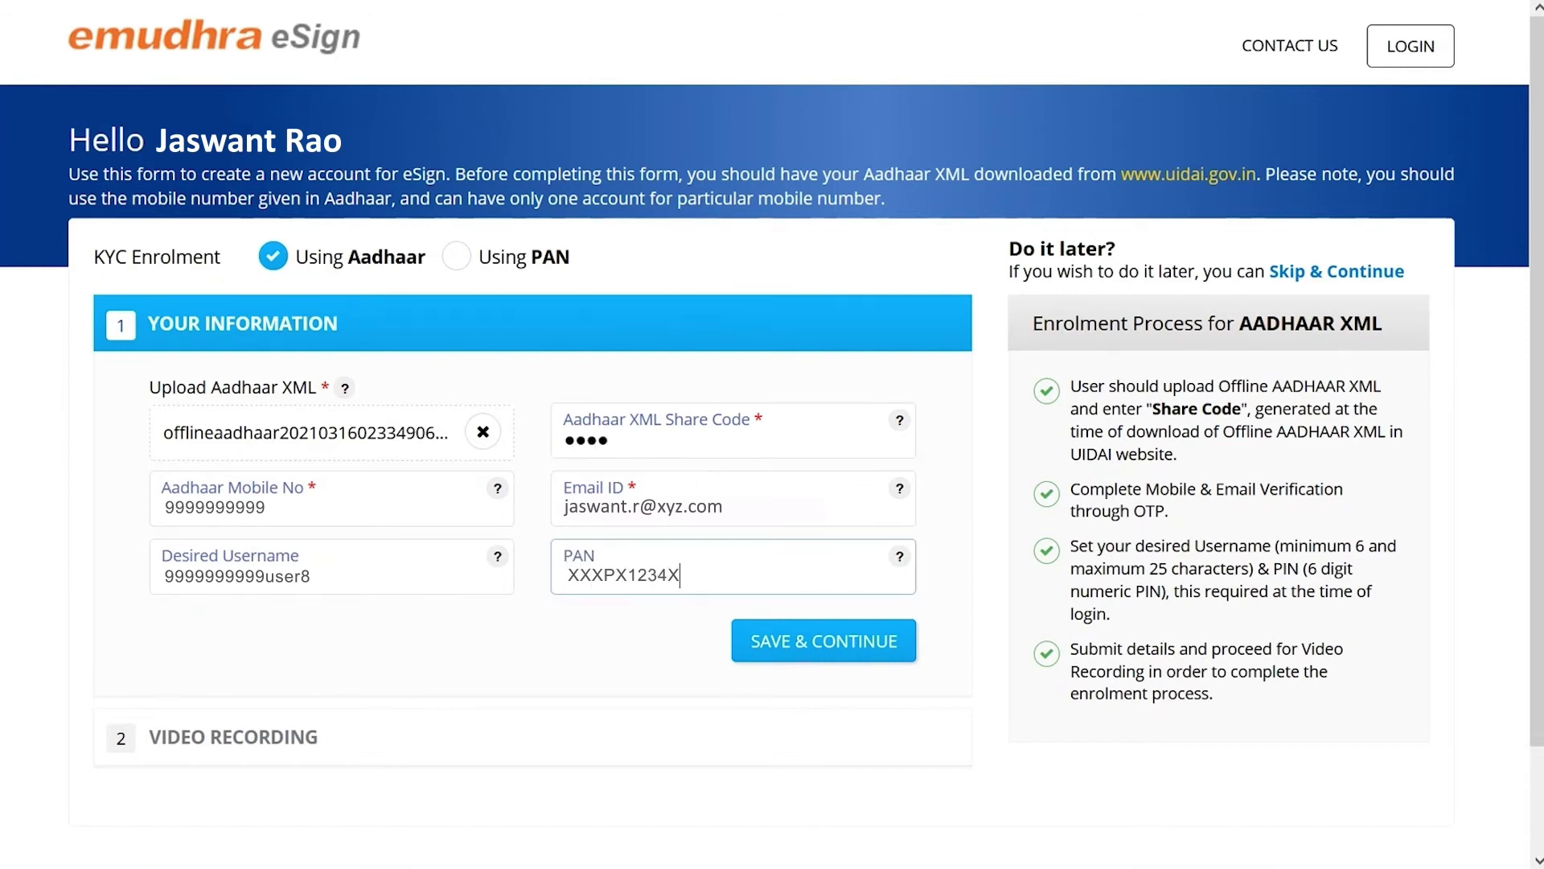
pyautogui.click(808, 647)
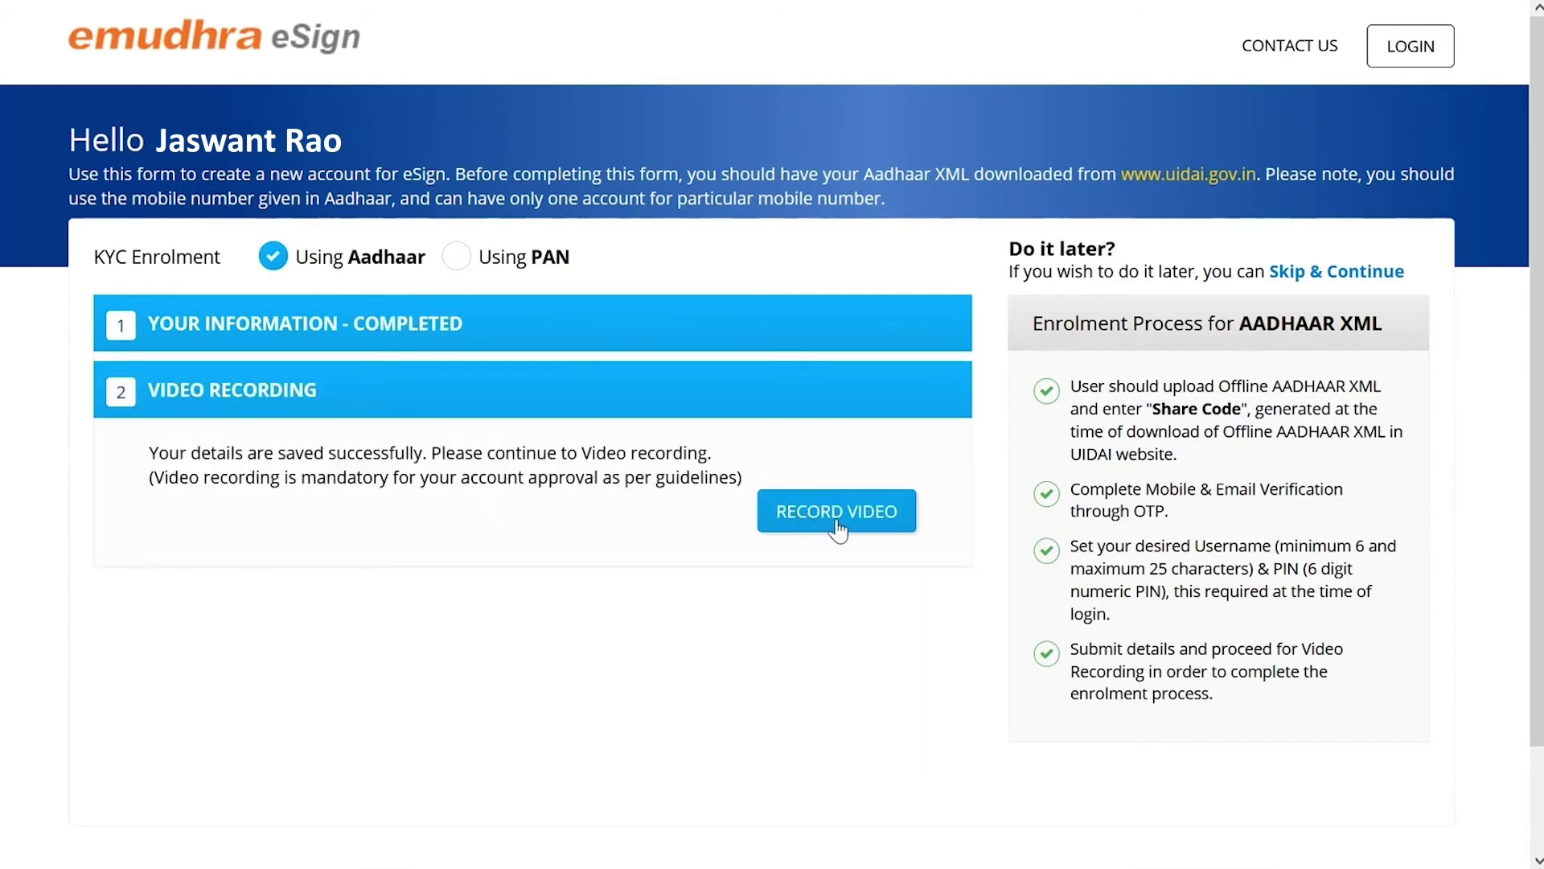
# - Accept the recording guidelines and start recording the verification video
pyautogui.click(838, 529)
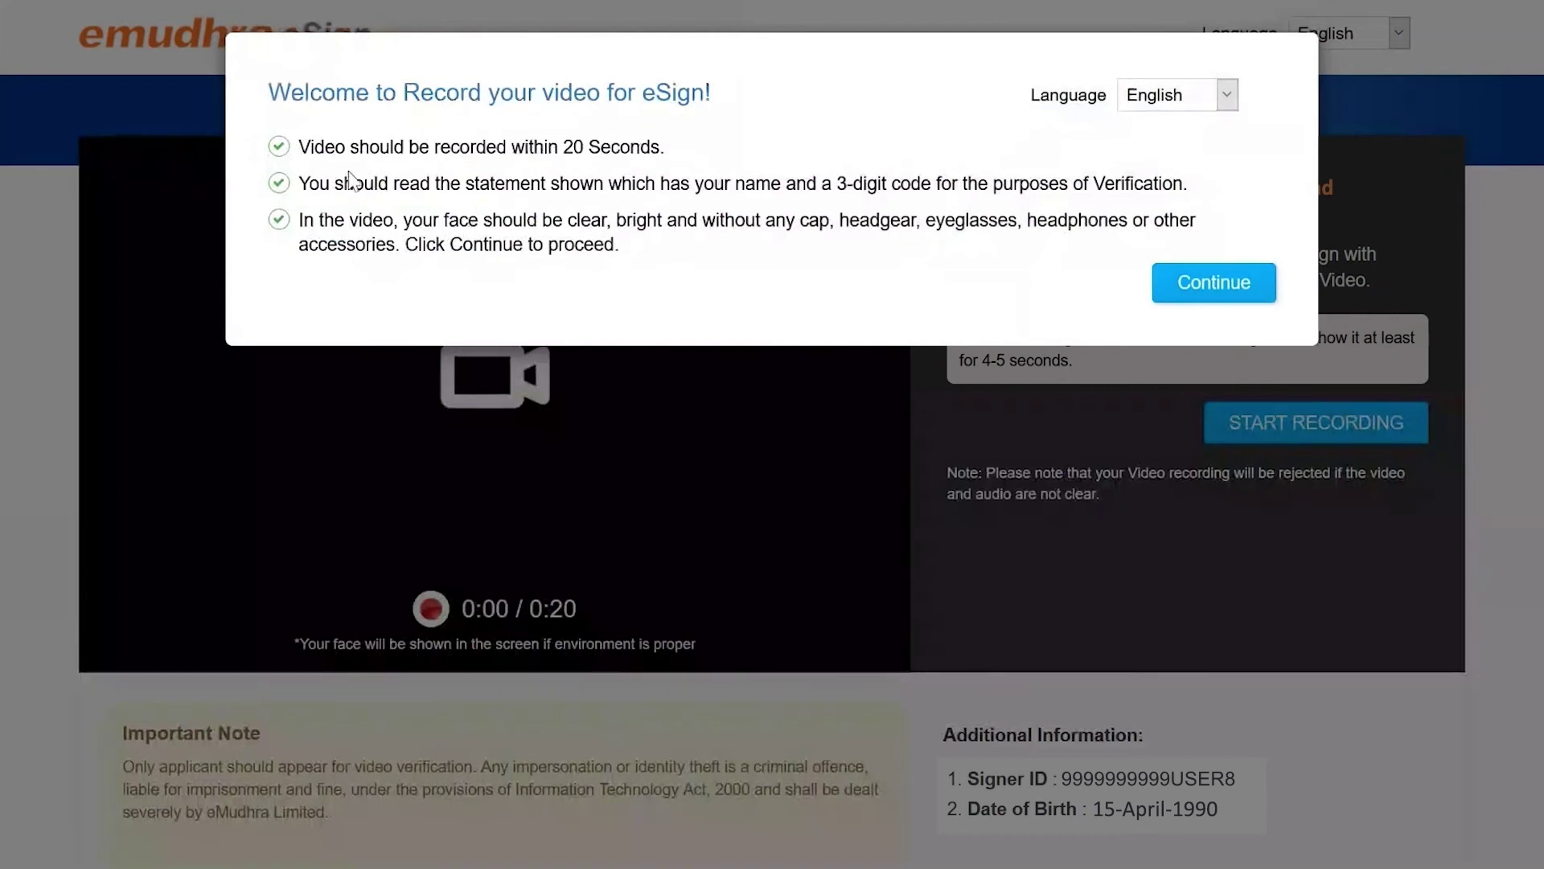
pyautogui.click(1204, 288)
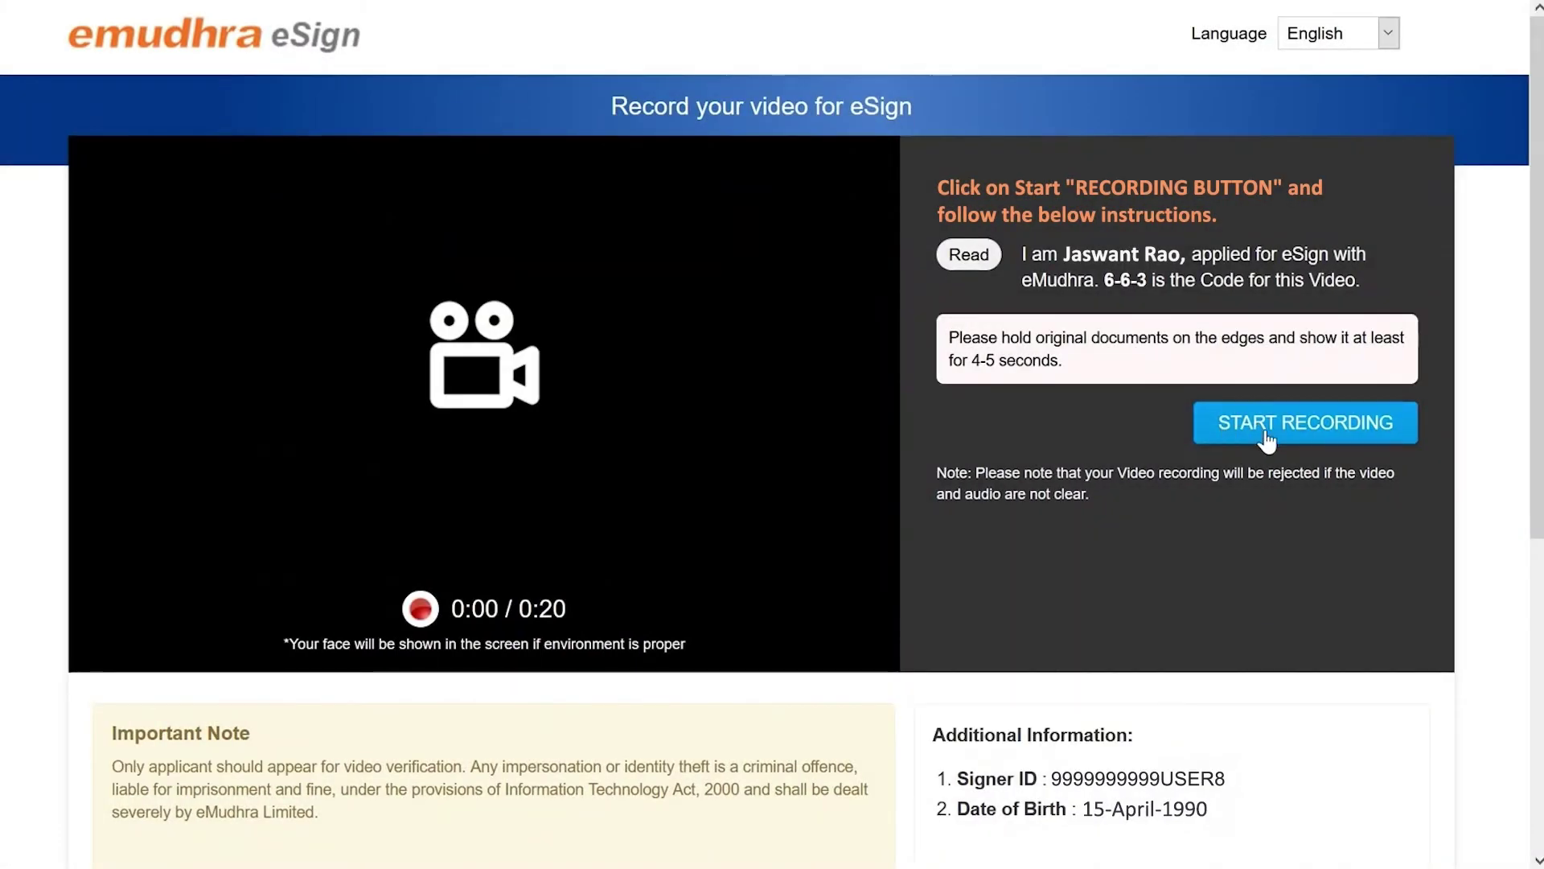
pyautogui.click(1264, 428)
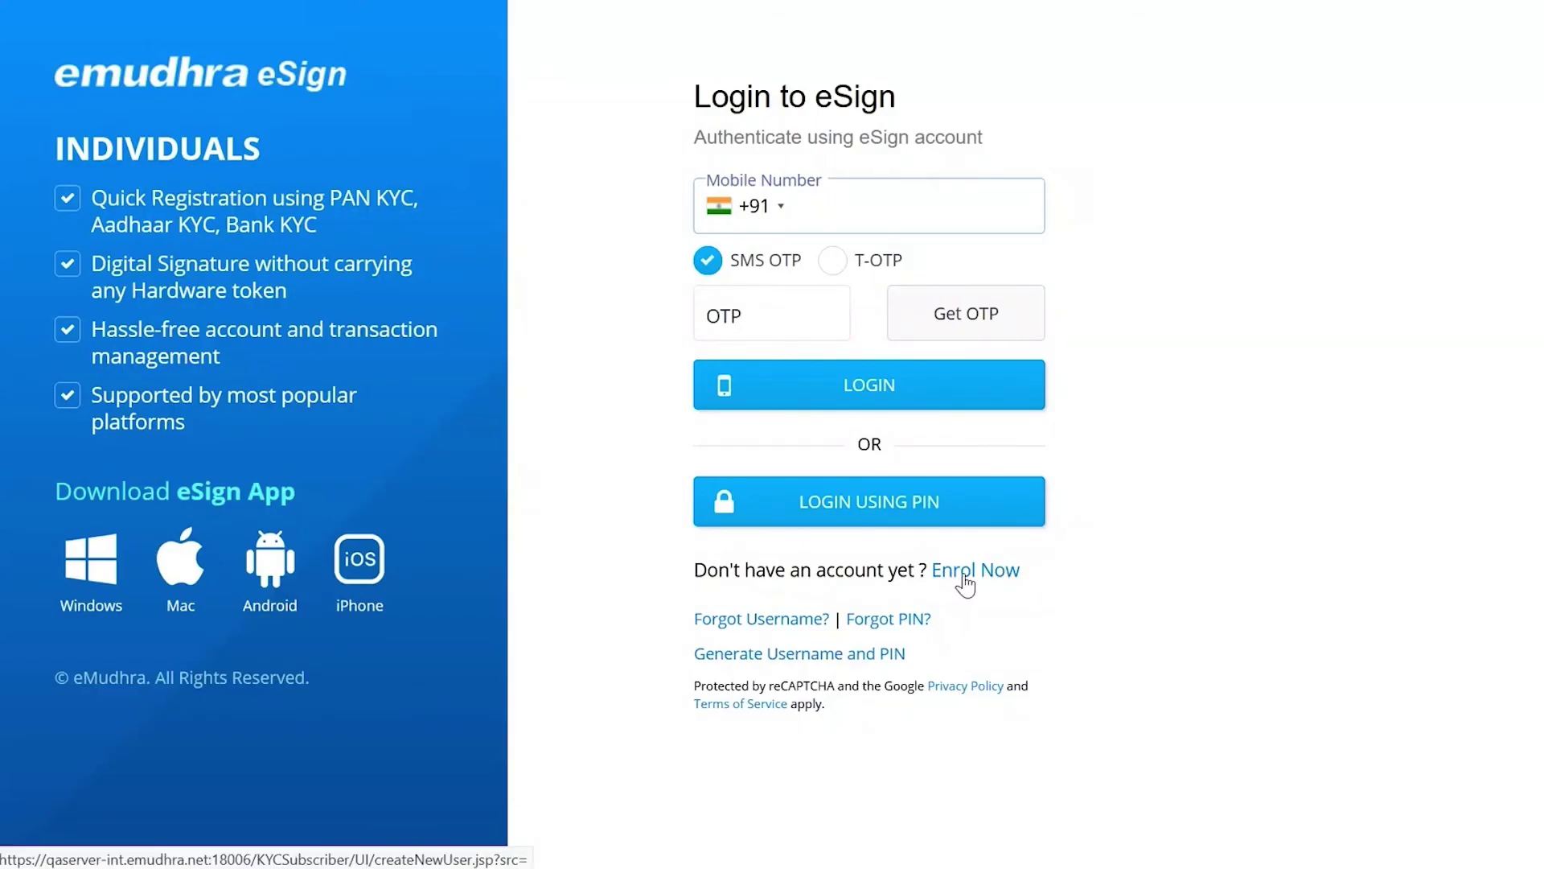
# - Switch to mobile-number login and enter the registered mobile number
pyautogui.click(966, 573)
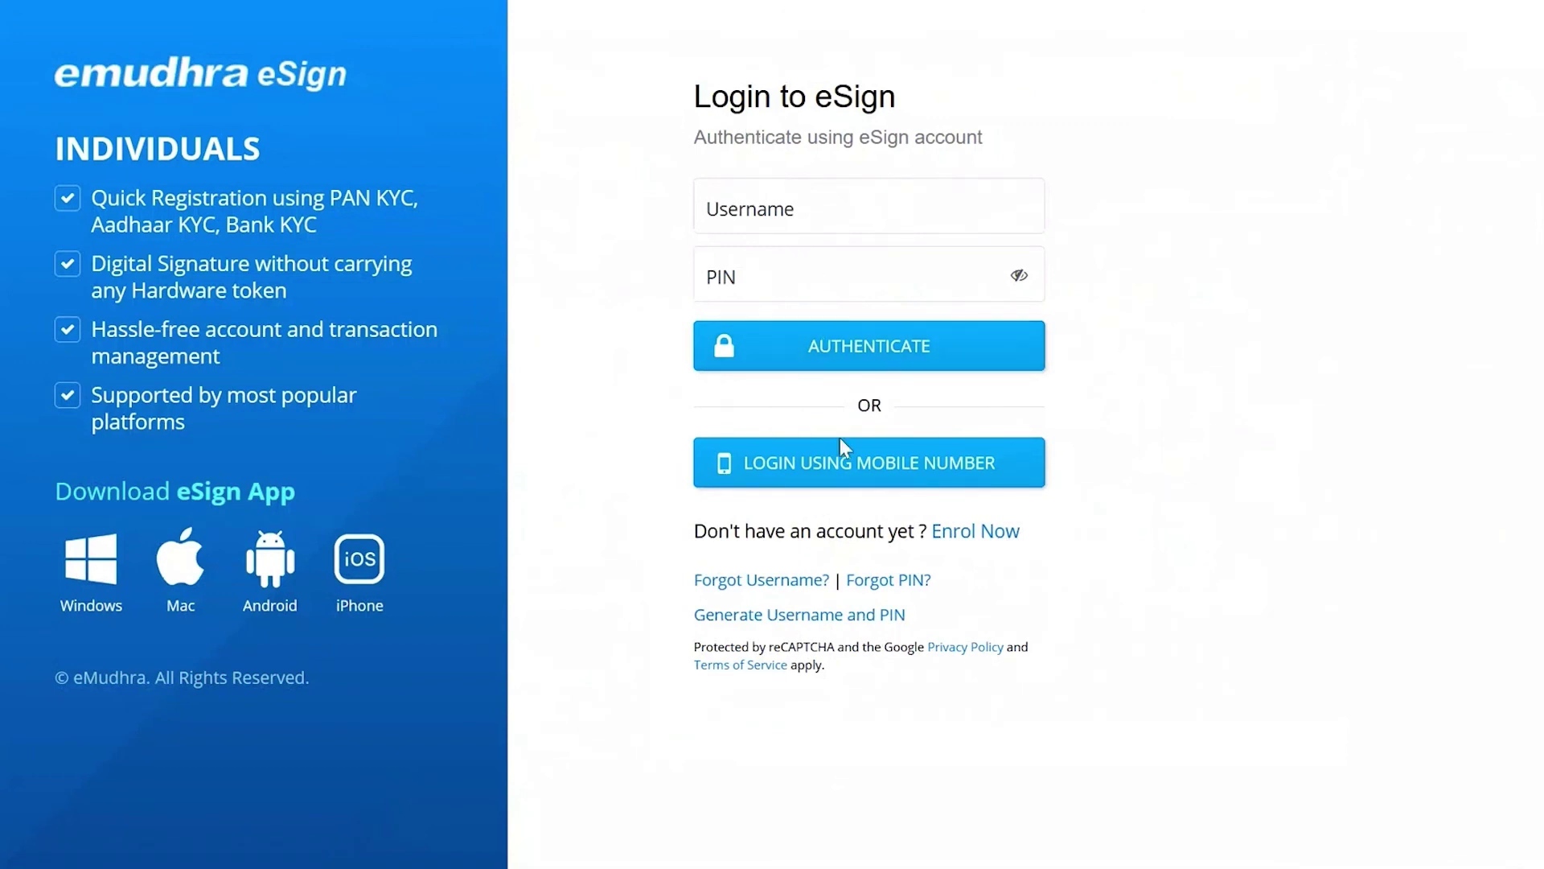
pyautogui.click(888, 474)
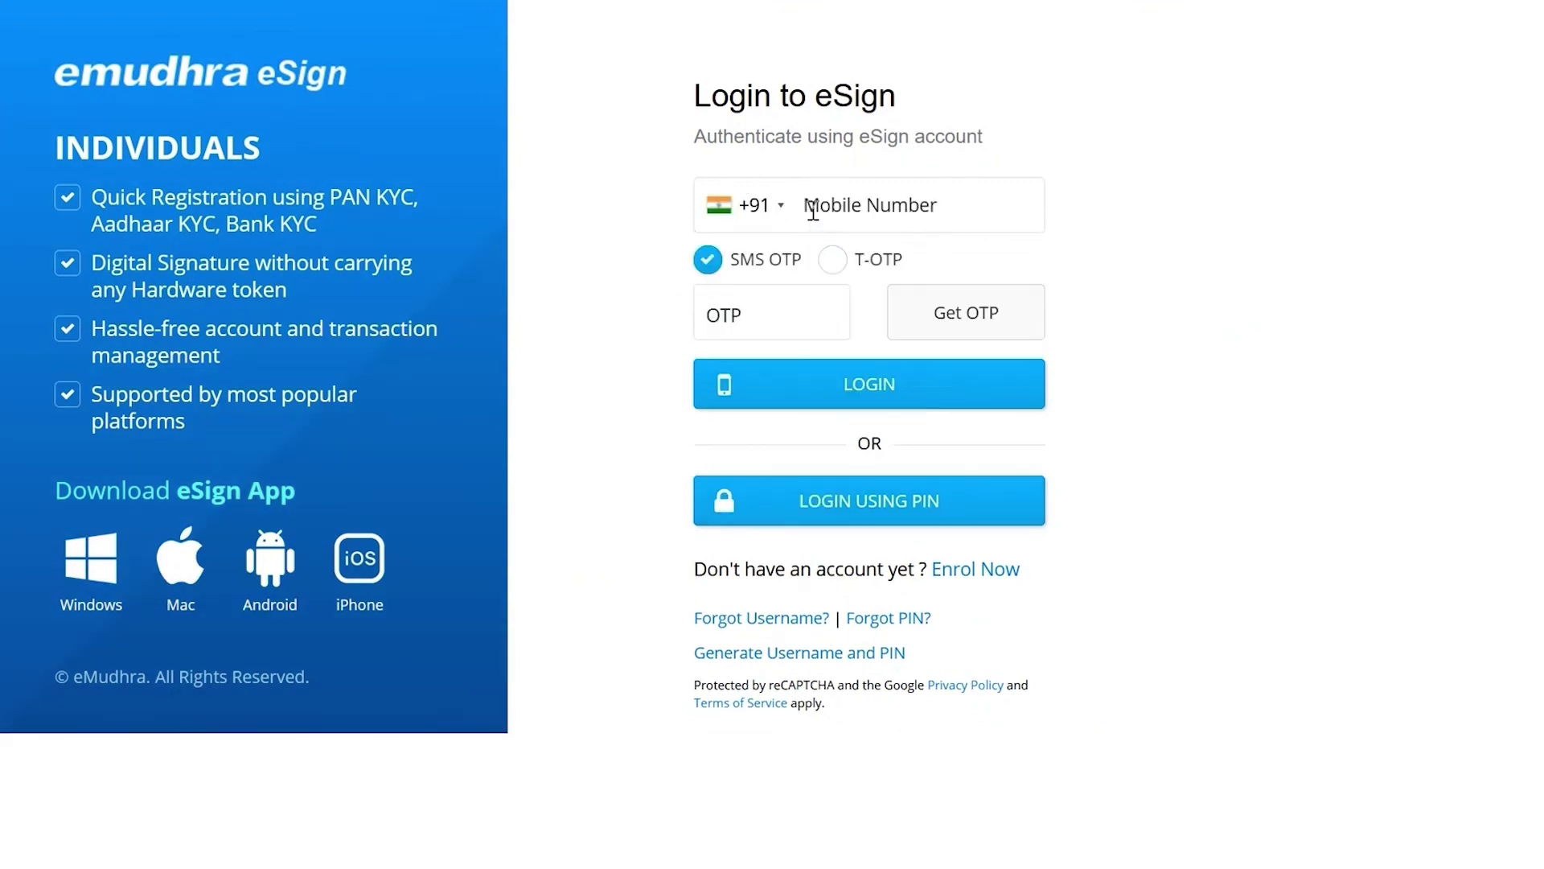
pyautogui.click(815, 206)
pyautogui.write('9999999999')
# - Request an SMS OTP, enter it, and log in to the eSign dashboard
pyautogui.click(959, 322)
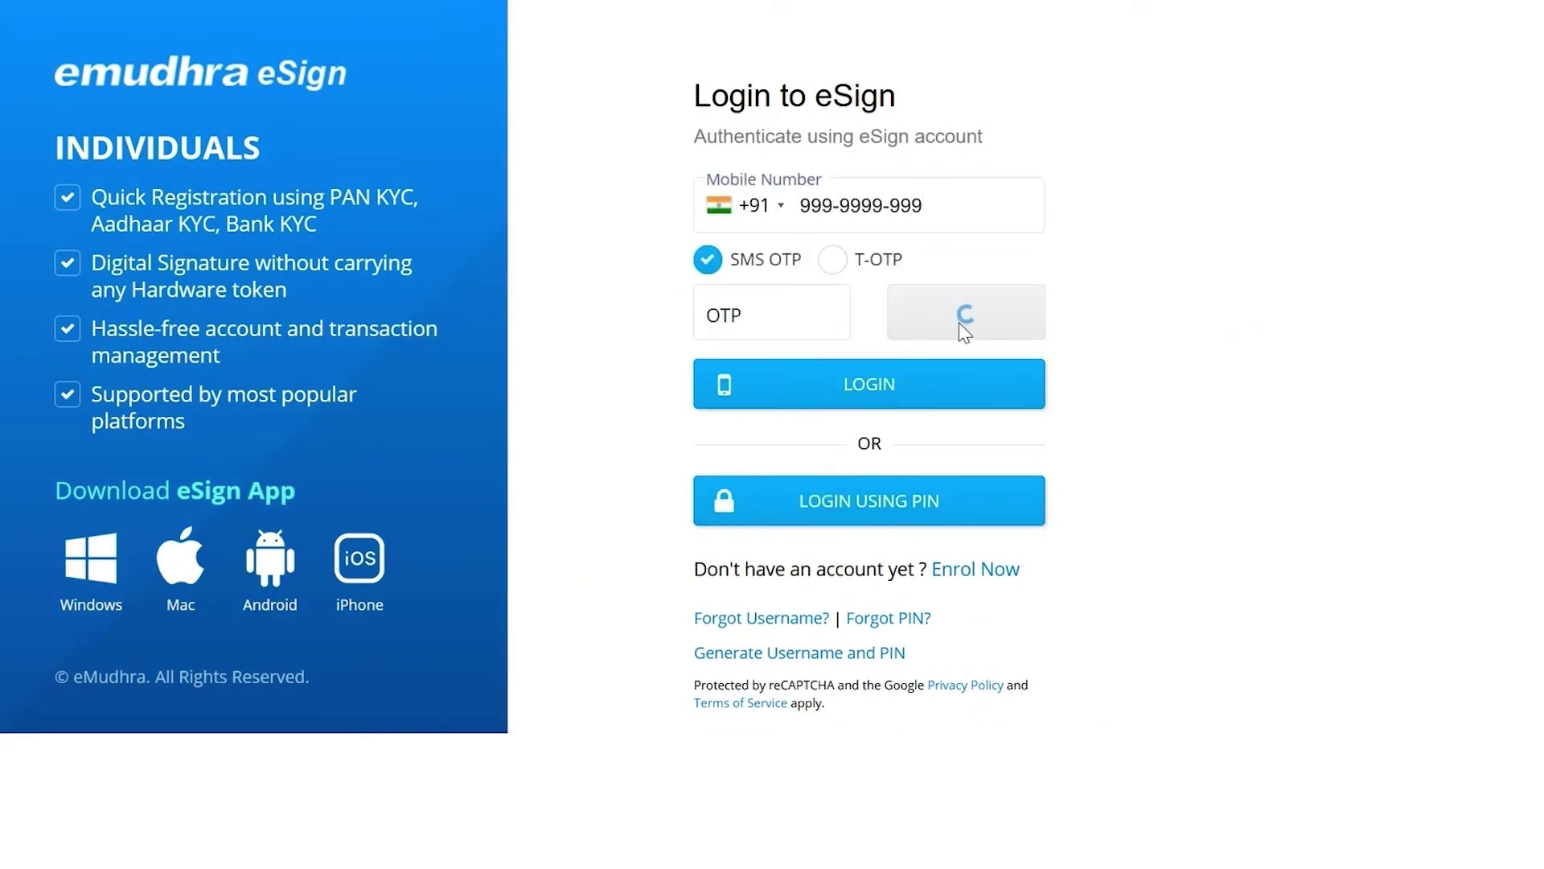
pyautogui.click(969, 291)
pyautogui.click(753, 321)
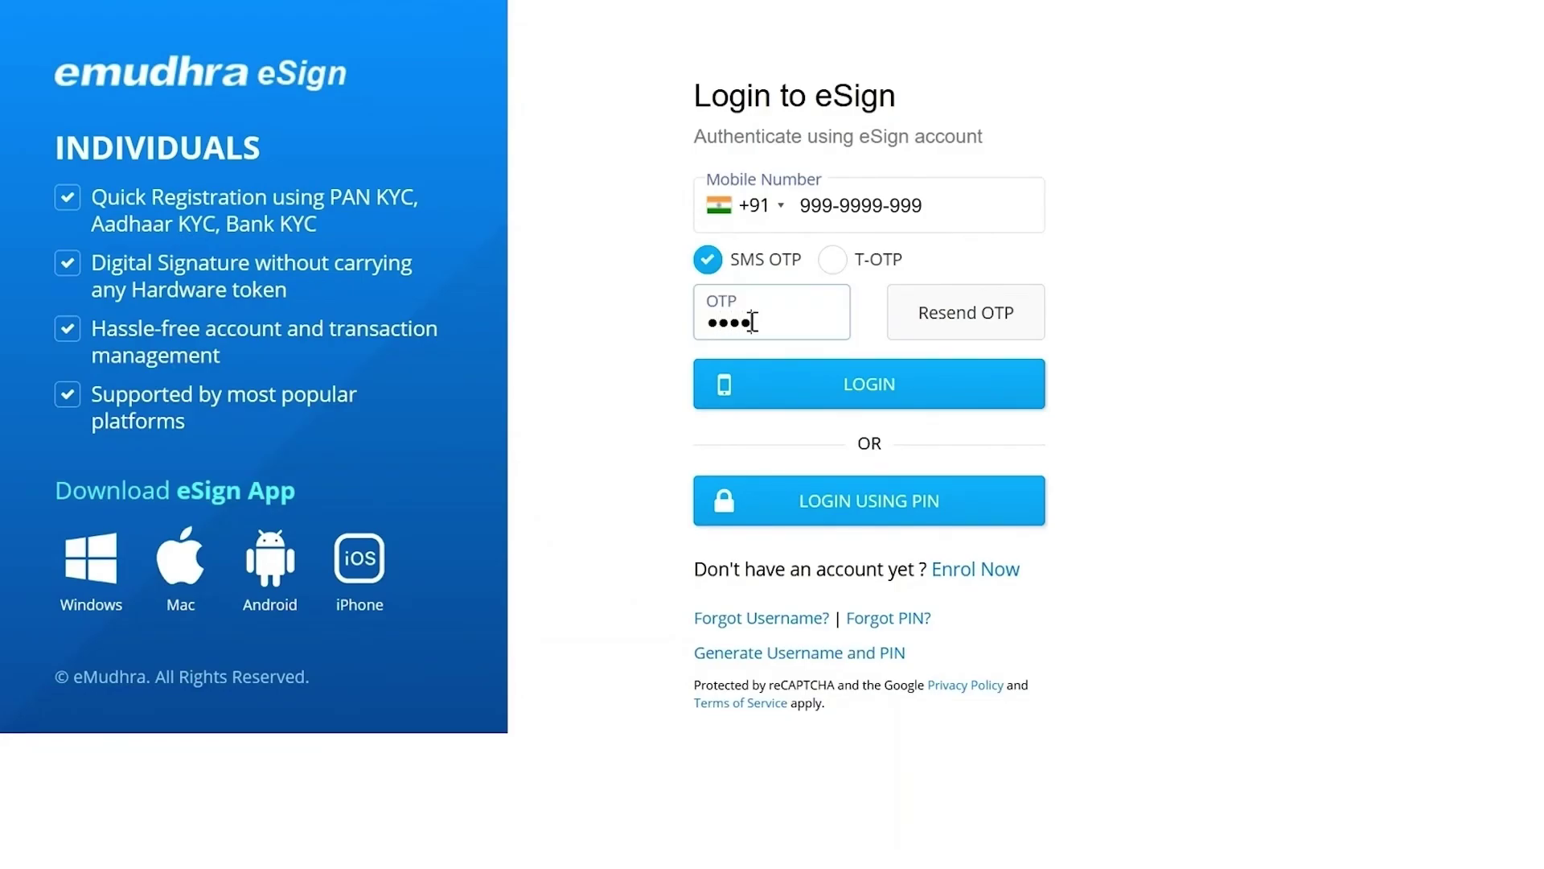
pyautogui.click(872, 384)
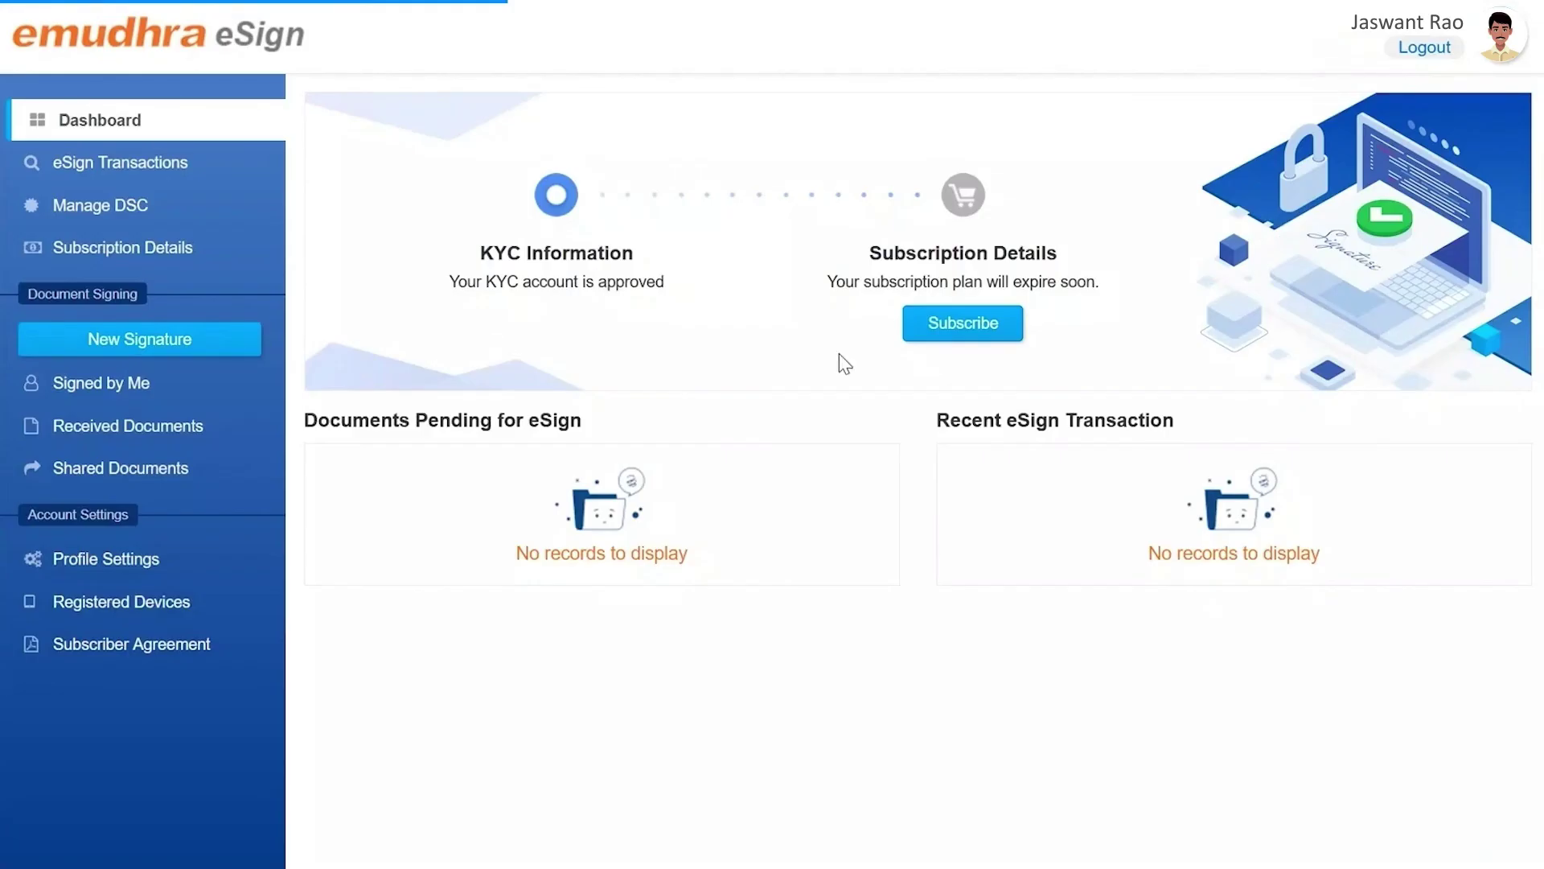